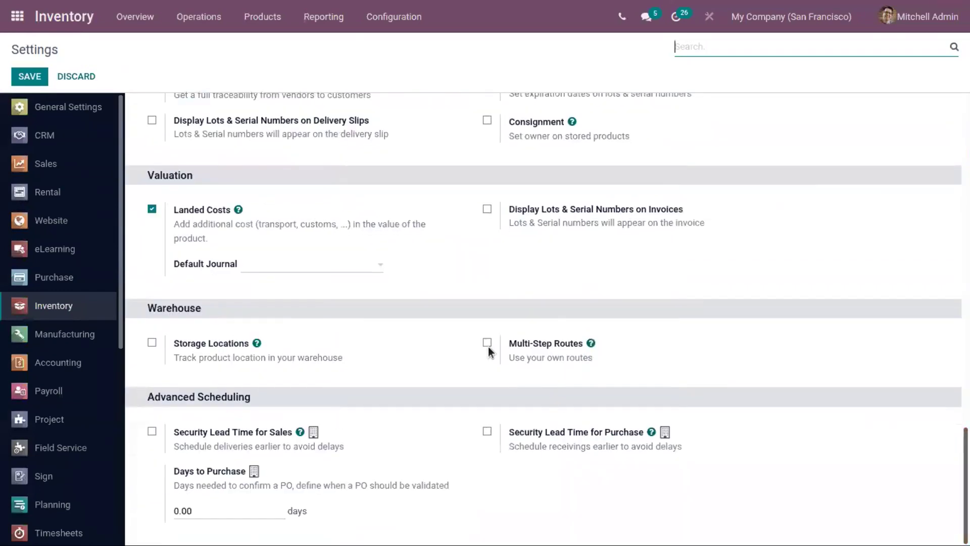
Enable Multi-Step Routes together with Storage Locations in the Inventory warehouse settings and save them
{"action": "left_click", "coordinate": [487, 343]}
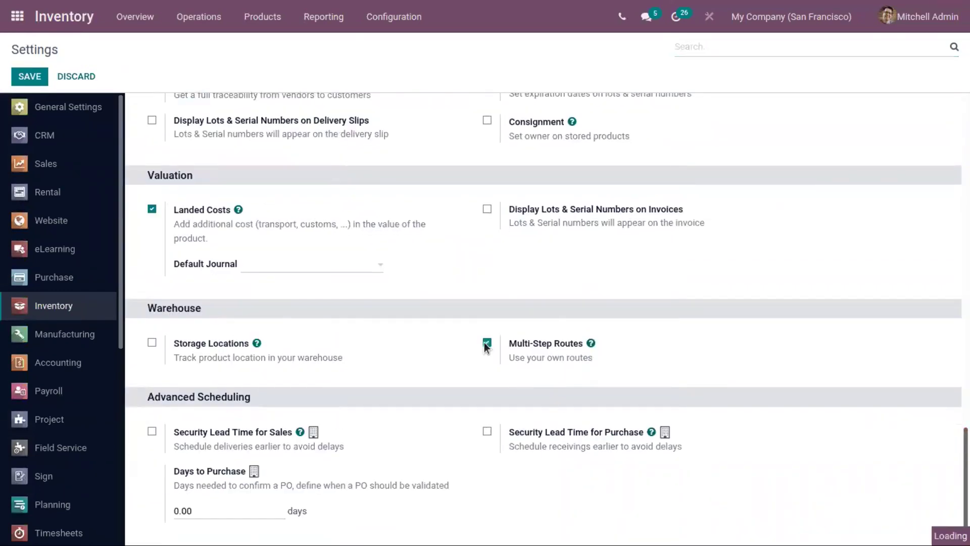
{"action": "left_click", "coordinate": [486, 344]}
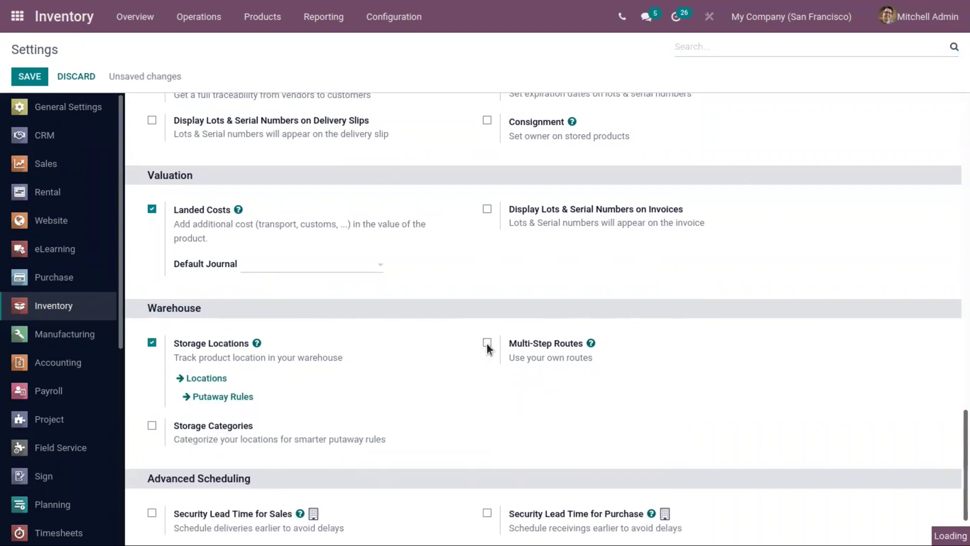
{"action": "left_click", "coordinate": [487, 344]}
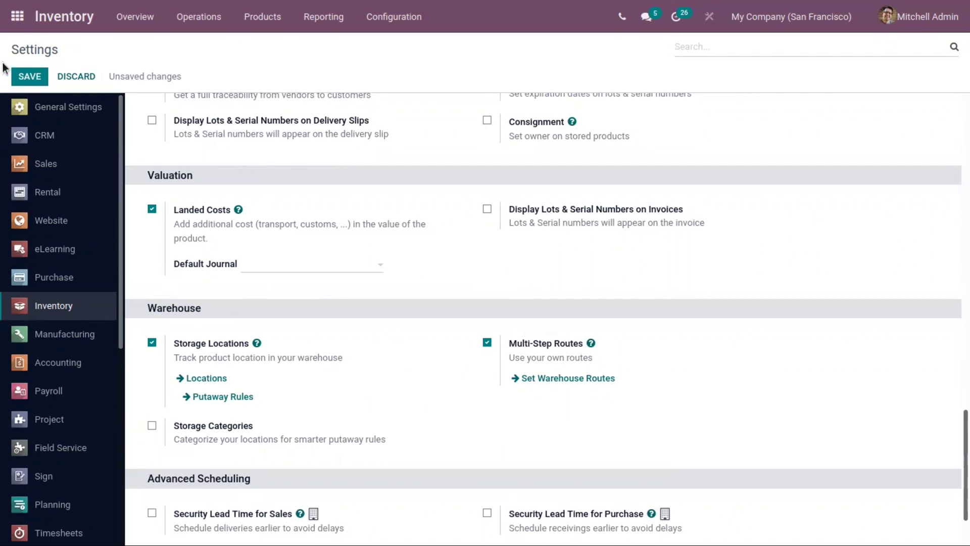
{"action": "left_click", "coordinate": [29, 76]}
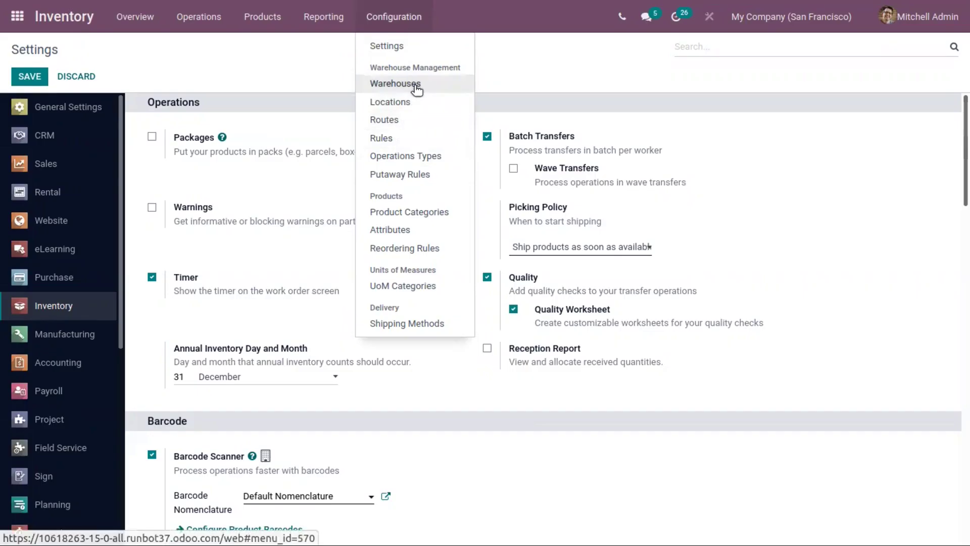
Set the San Francisco warehouse to receive goods in input and then stock (2 steps), send goods in output and then deliver (2 steps), and save
{"action": "left_click", "coordinate": [415, 83]}
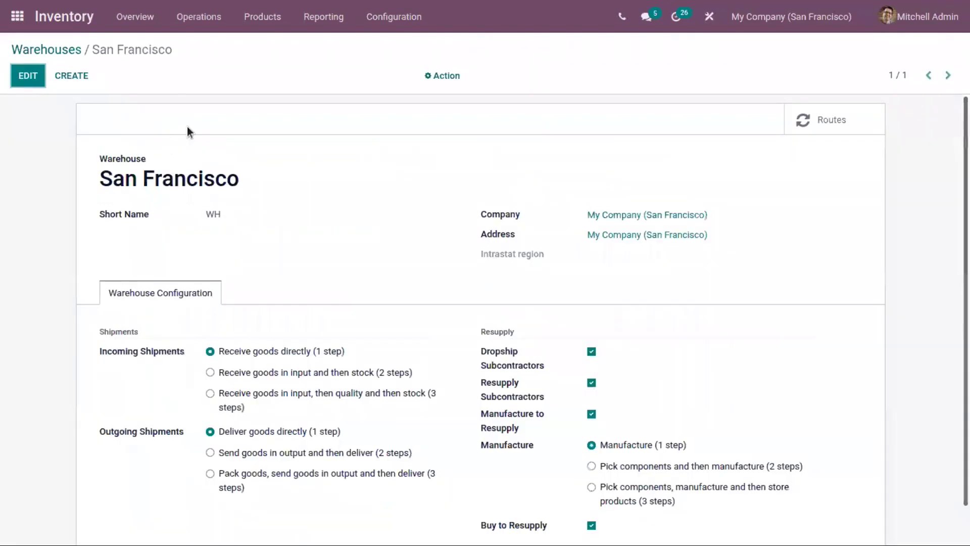
{"action": "left_click", "coordinate": [28, 76]}
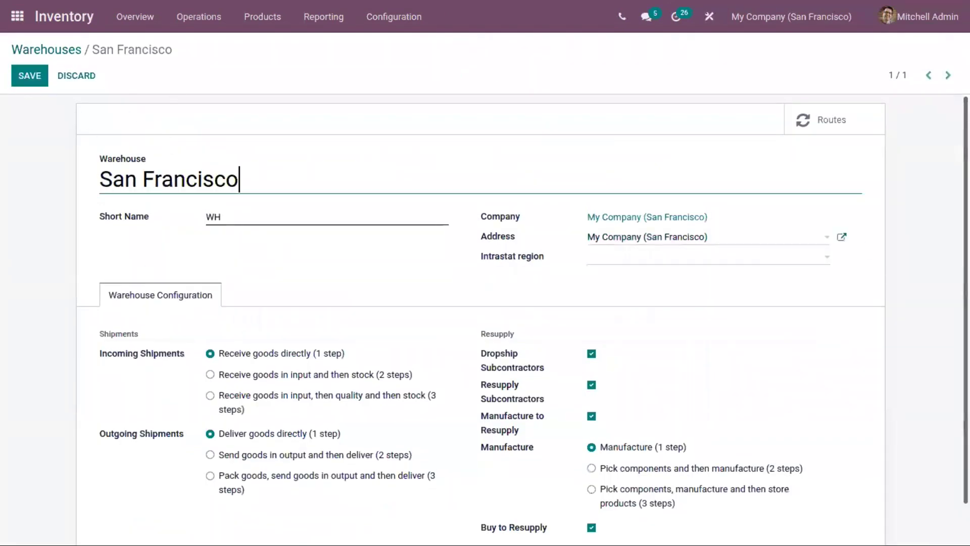
{"action": "scroll", "coordinate": [60, 396], "scroll_direction": "down", "scroll_amount": 1}
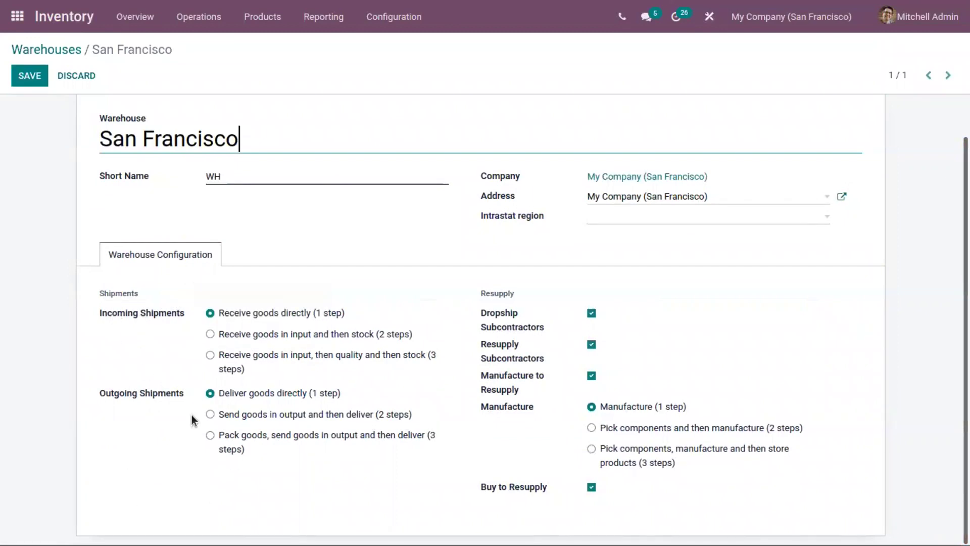
{"action": "left_click", "coordinate": [272, 332]}
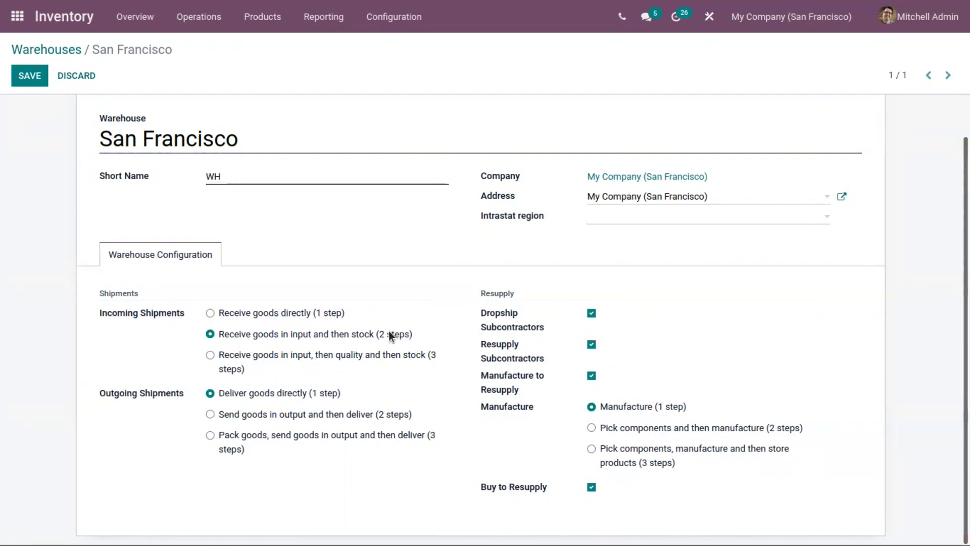
{"action": "left_click", "coordinate": [252, 414]}
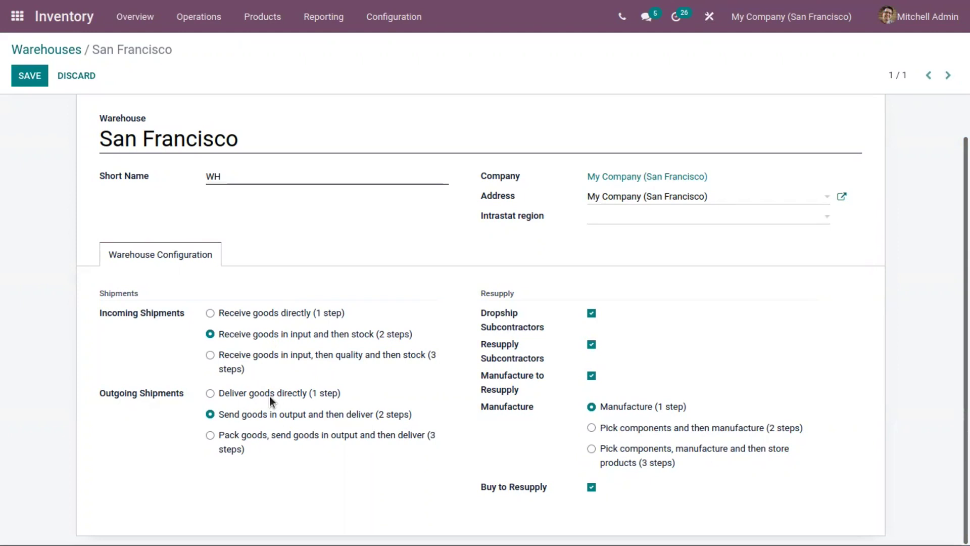
{"action": "left_click", "coordinate": [30, 75]}
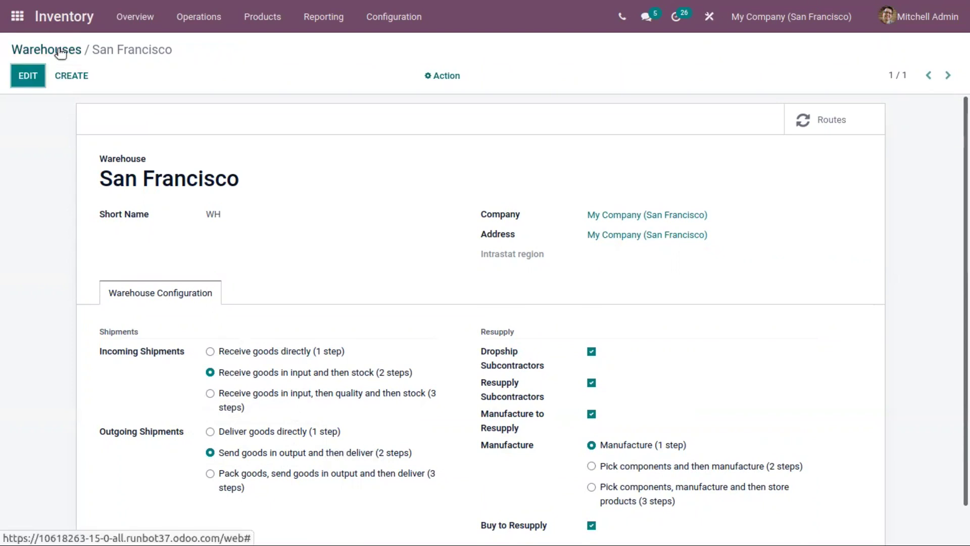
Open the San Francisco: Cross-Dock route for editing and make it applicable on packagings
{"action": "left_click", "coordinate": [396, 18]}
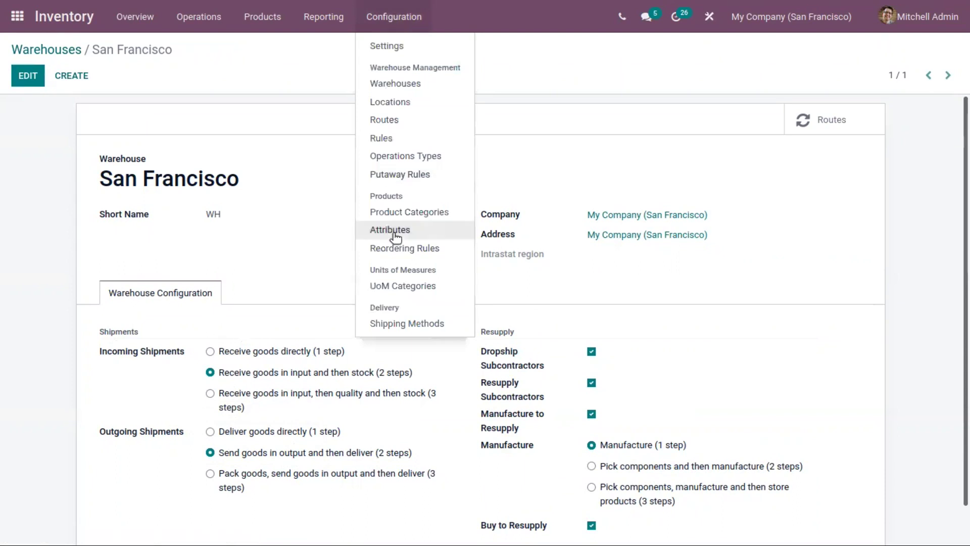
{"action": "left_click", "coordinate": [387, 122]}
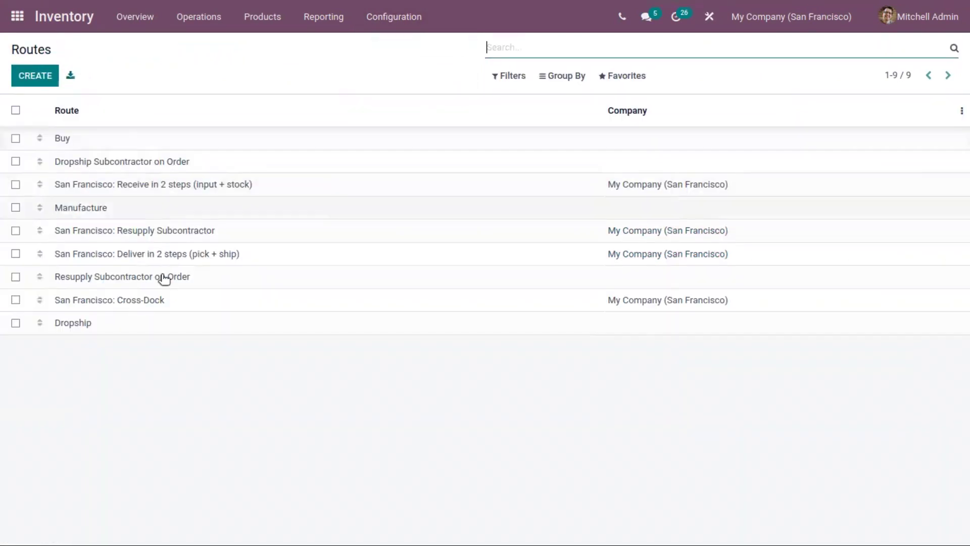
{"action": "left_click", "coordinate": [200, 299]}
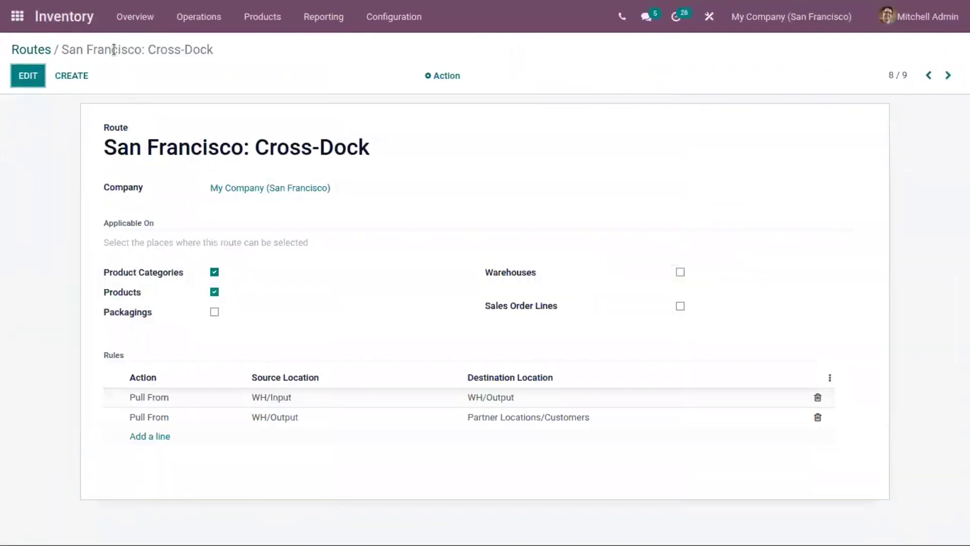
{"action": "left_click", "coordinate": [29, 81]}
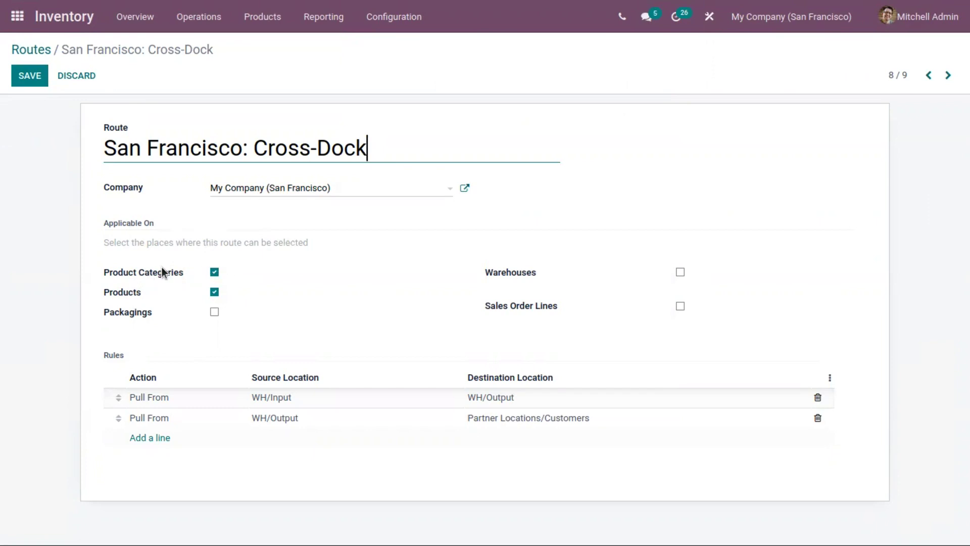
{"action": "mouse_move", "coordinate": [160, 273]}
{"action": "mouse_move", "coordinate": [118, 292]}
{"action": "left_click", "coordinate": [214, 313]}
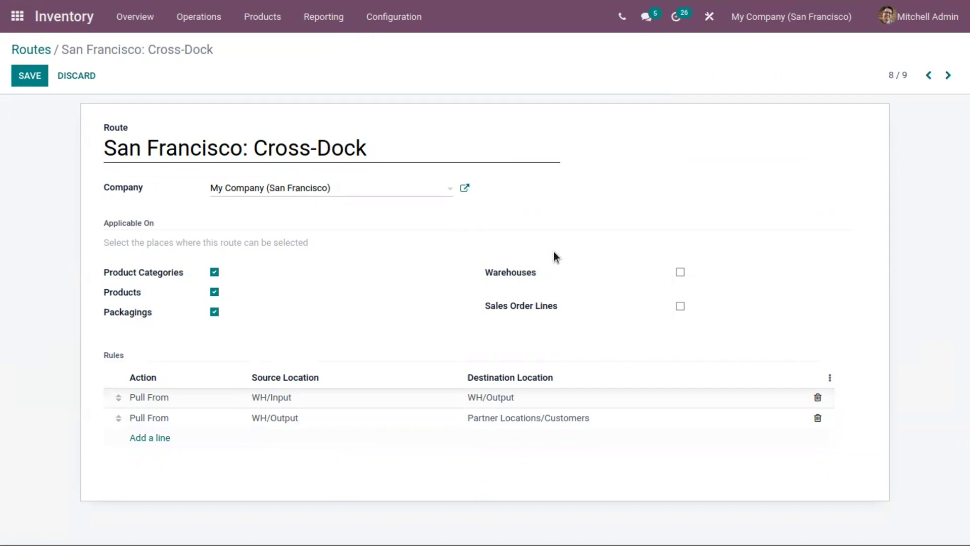
Make the Cross-Dock route applicable on the San Francisco warehouse and on sales order lines, and save the route
{"action": "left_click", "coordinate": [680, 273]}
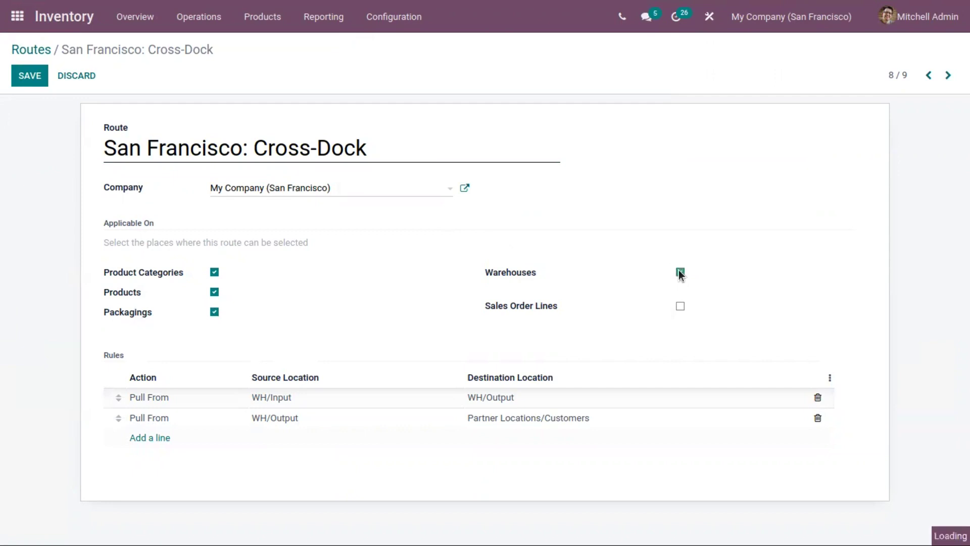
{"action": "left_click", "coordinate": [560, 293]}
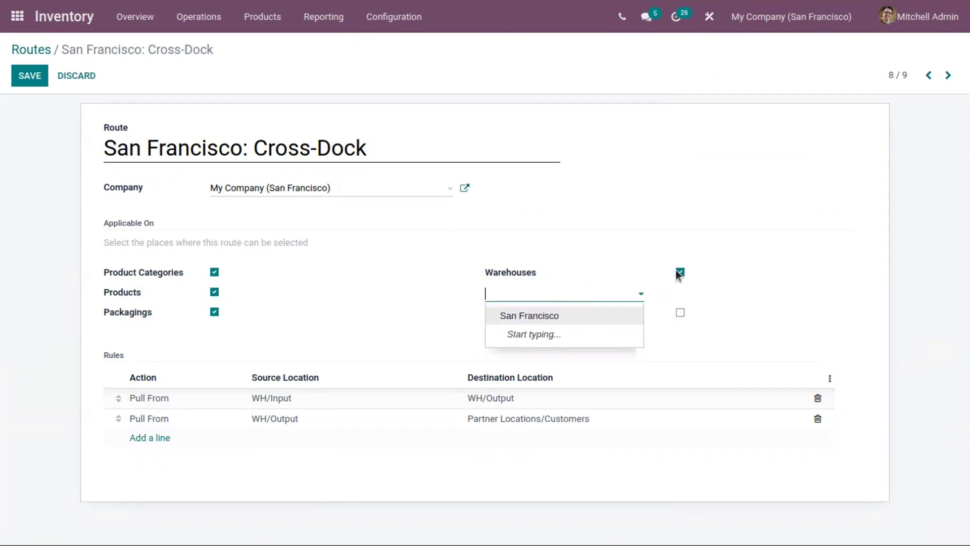
{"action": "left_click", "coordinate": [555, 314]}
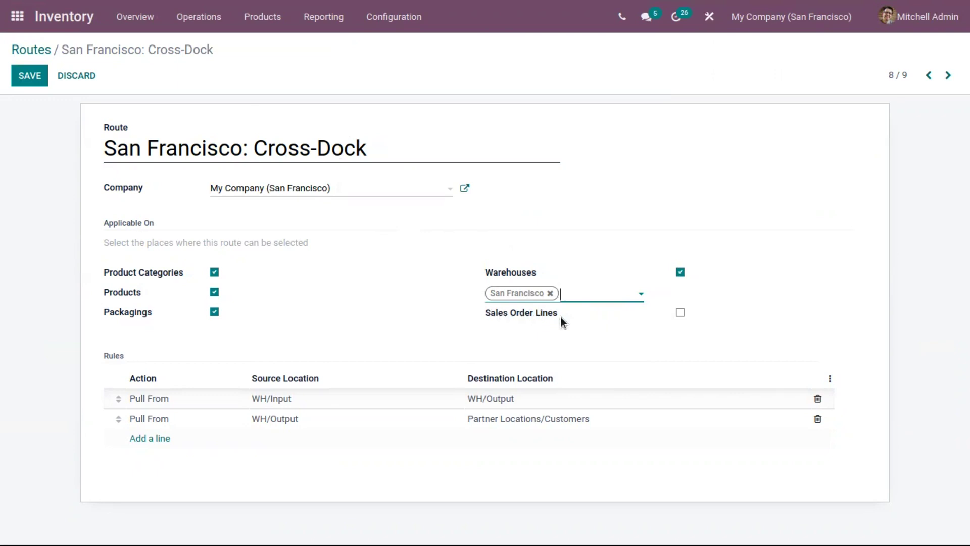
{"action": "left_click", "coordinate": [680, 313]}
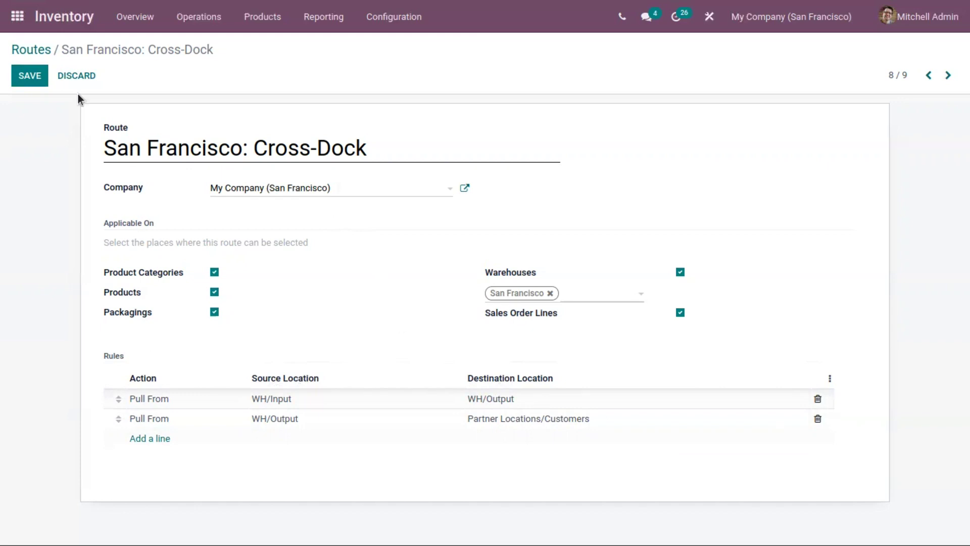
{"action": "left_click", "coordinate": [39, 78]}
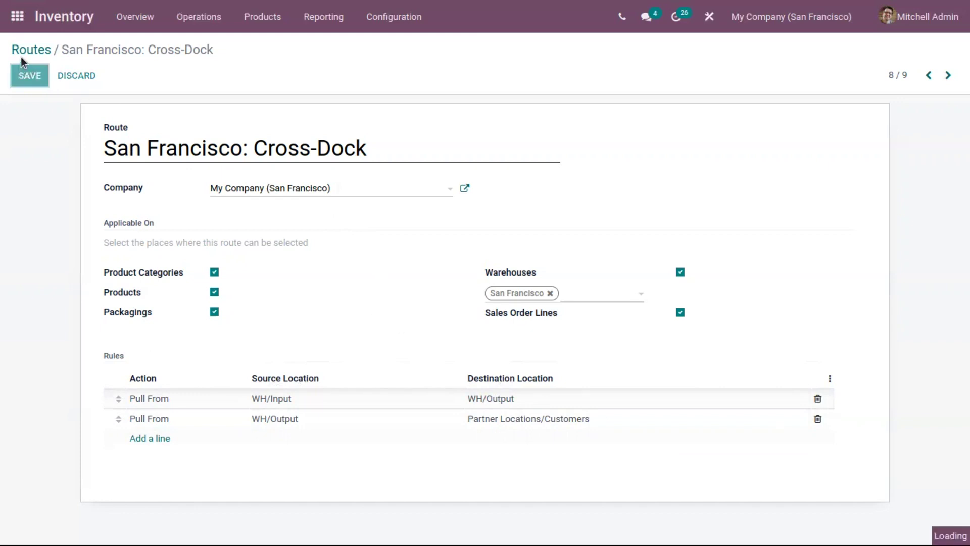
Open the Desk Combination product for editing and select the Buy and San Francisco: Cross-Dock routes in its inventory settings
{"action": "left_click", "coordinate": [262, 18]}
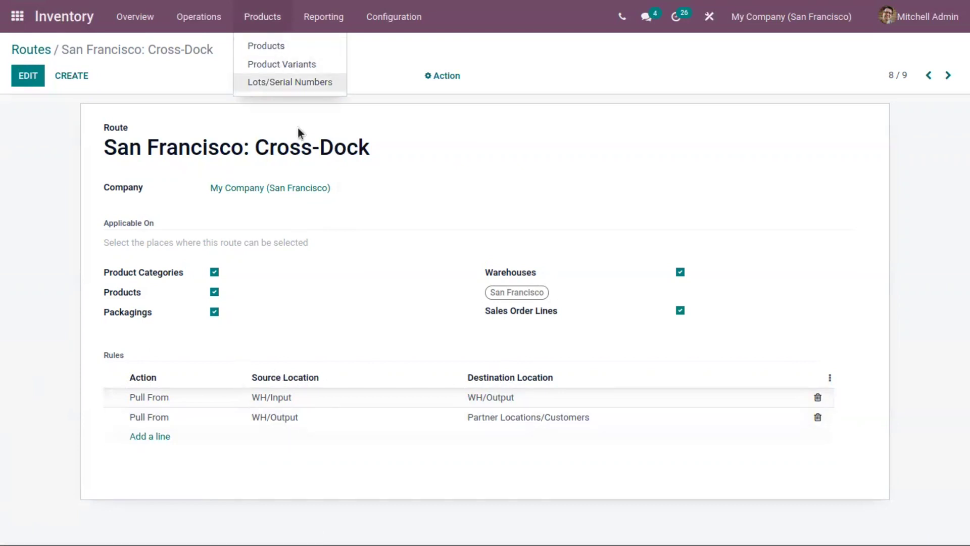
{"action": "left_click", "coordinate": [283, 45]}
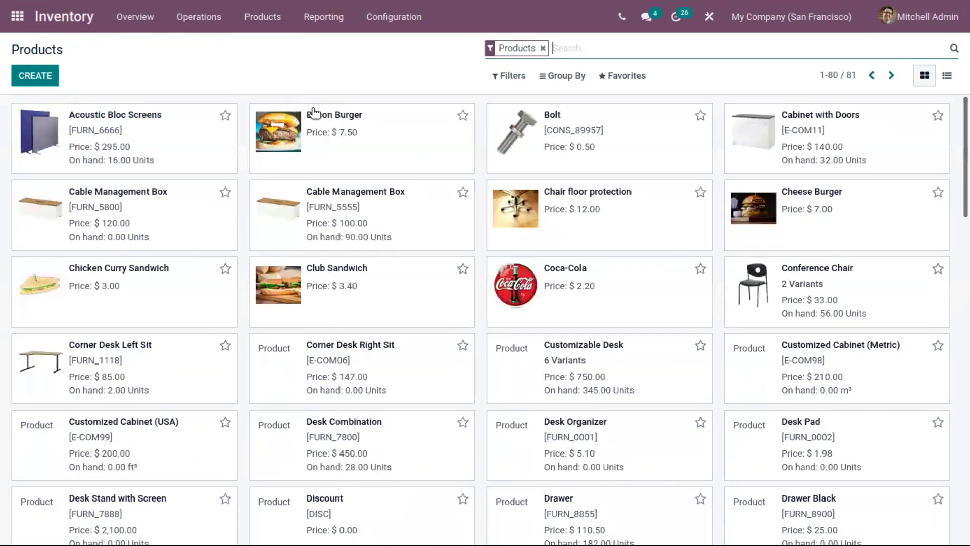
{"action": "left_click", "coordinate": [428, 433]}
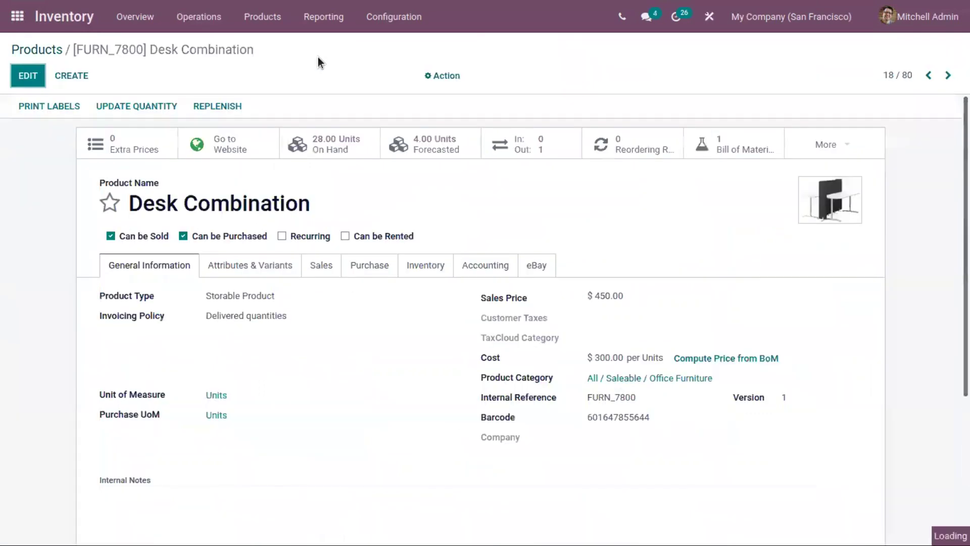
{"action": "left_click", "coordinate": [31, 74]}
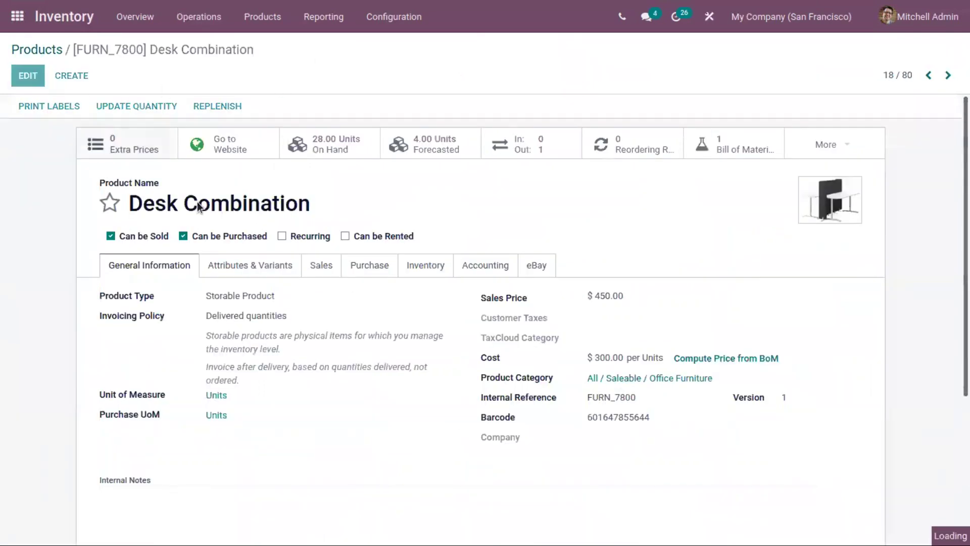
{"action": "left_click", "coordinate": [420, 270]}
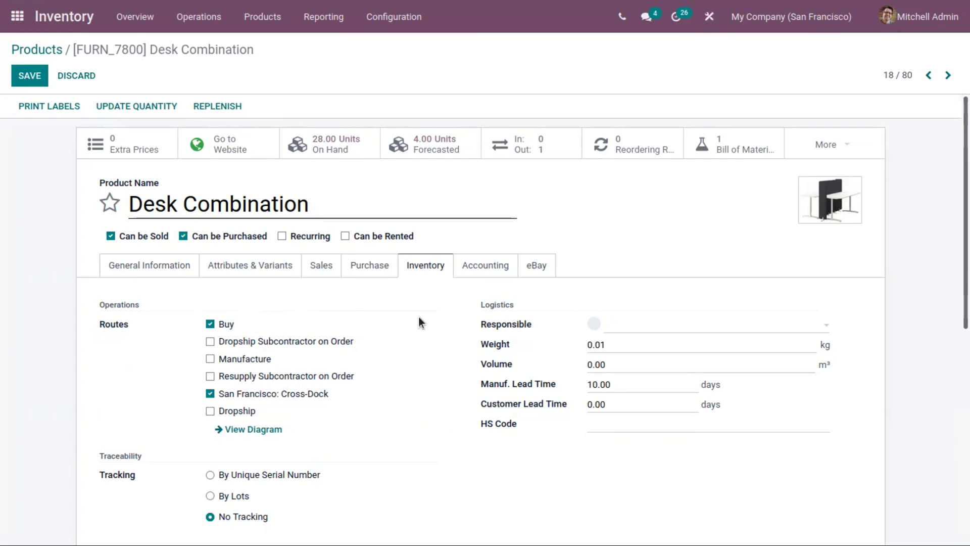
Add Azure Interior as a vendor of Desk Combination with a purchase price of 420 and save the product
{"action": "left_click", "coordinate": [366, 272]}
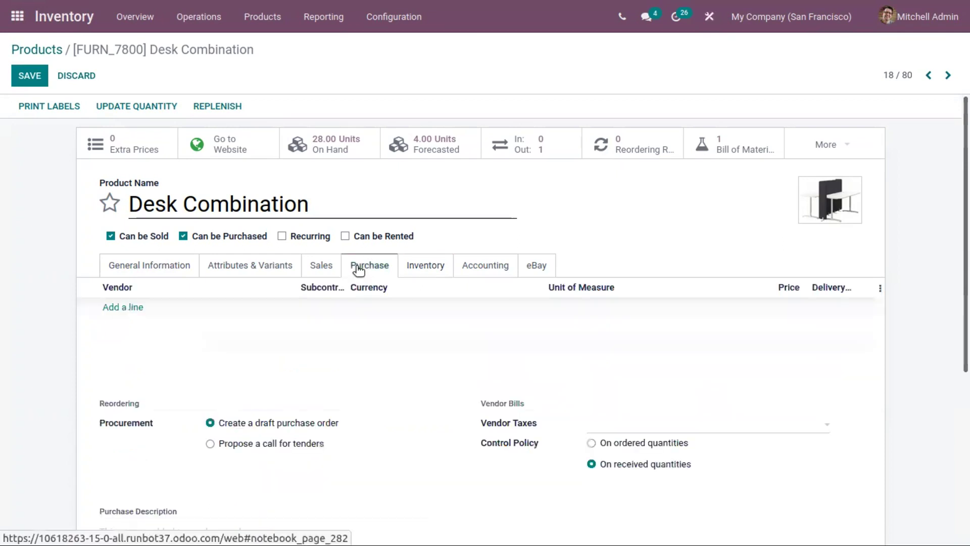
{"action": "left_click", "coordinate": [123, 308]}
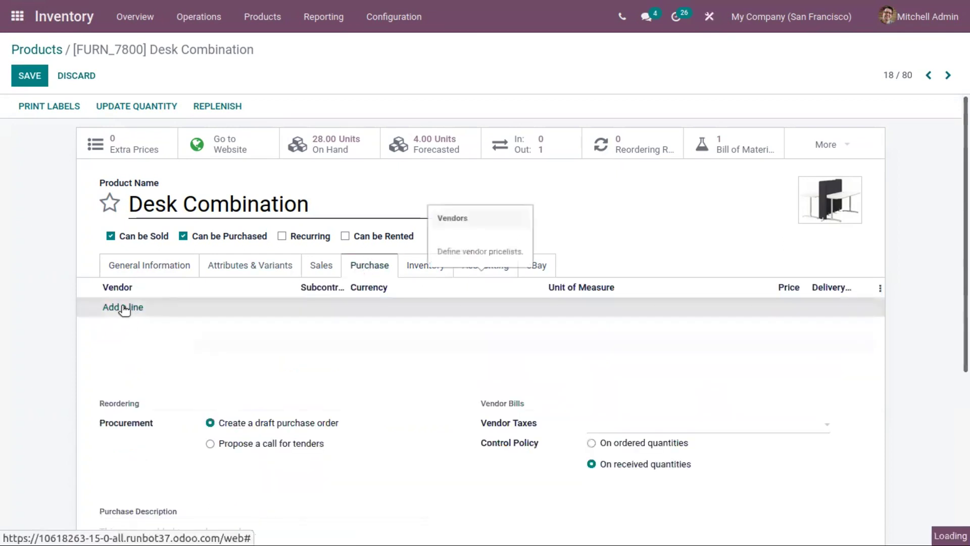
{"action": "left_click", "coordinate": [152, 310]}
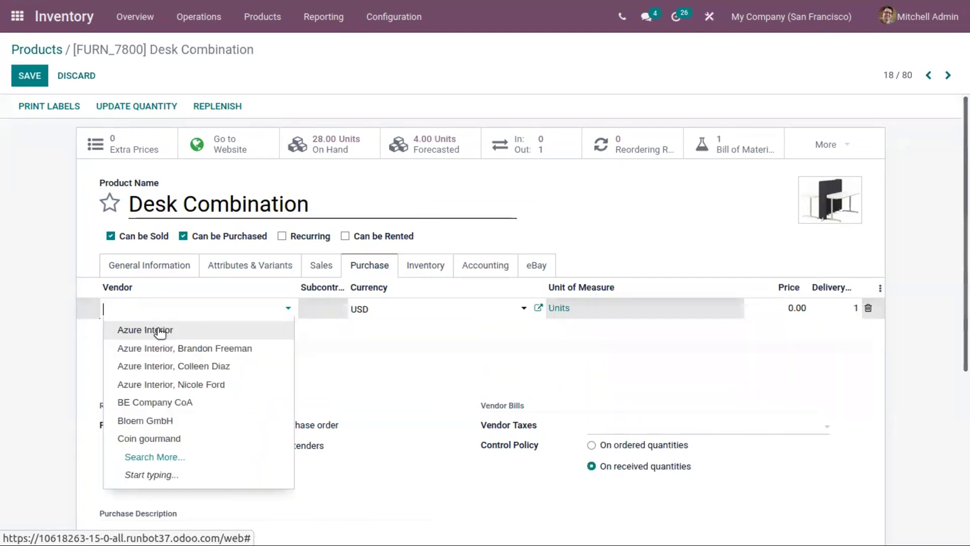
{"action": "left_click", "coordinate": [160, 331]}
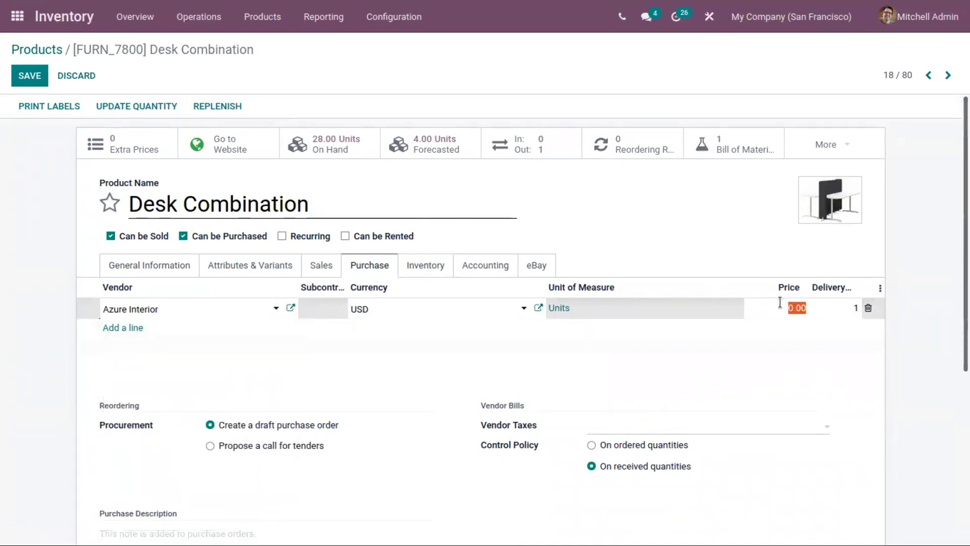
{"action": "left_click", "coordinate": [177, 267]}
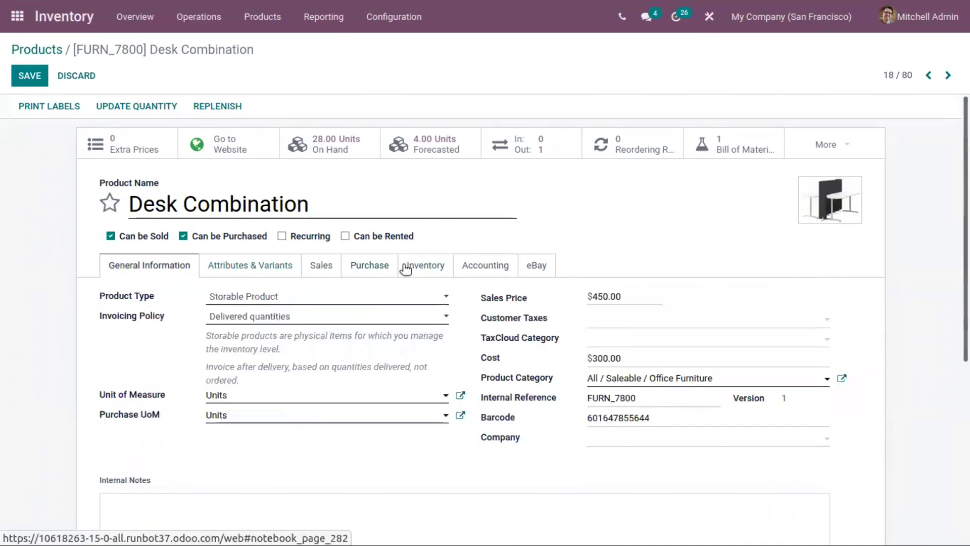
{"action": "left_click", "coordinate": [377, 266]}
{"action": "left_click", "coordinate": [790, 310]}
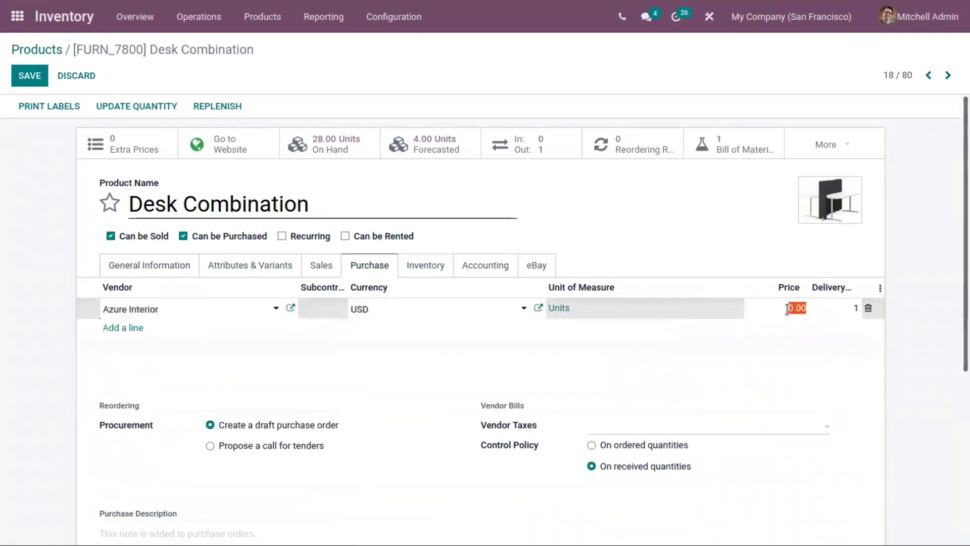
{"action": "type", "text": "420"}
{"action": "left_click", "coordinate": [29, 80]}
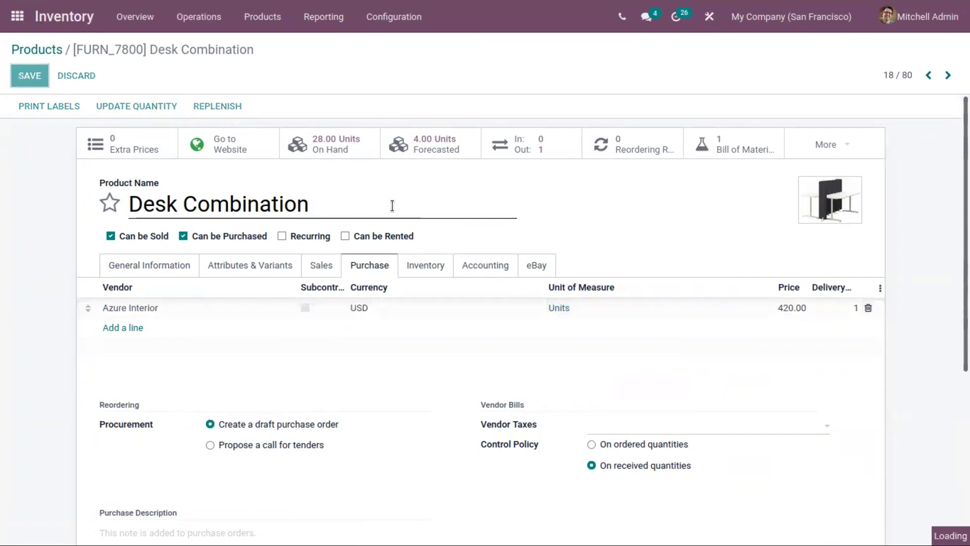
View the routes diagram of the Desk Combination product
{"action": "left_click", "coordinate": [425, 270]}
{"action": "left_click", "coordinate": [243, 430]}
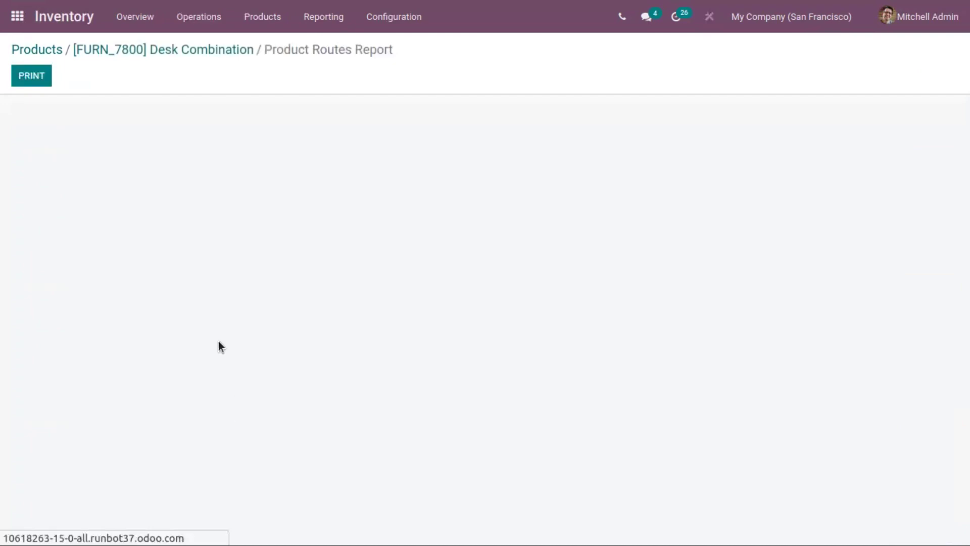
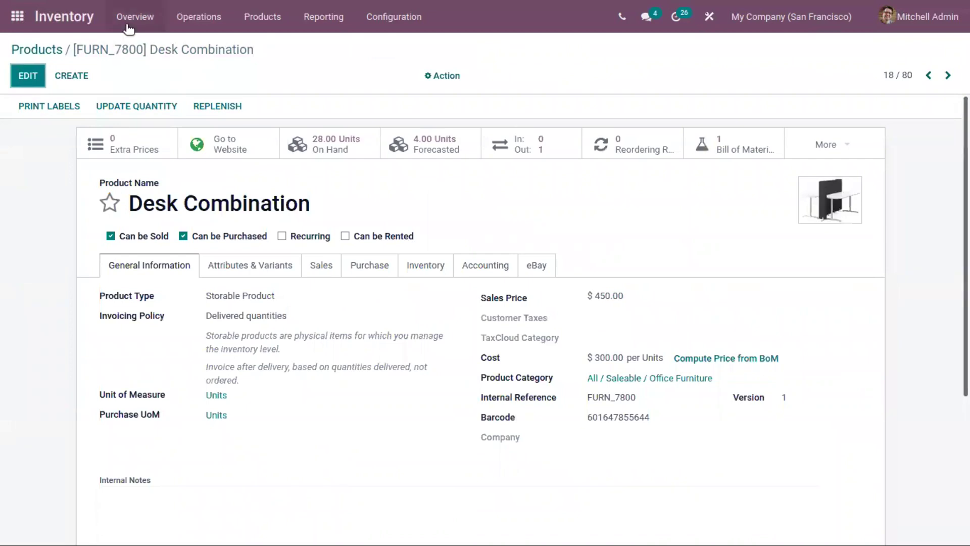
Switch to the Sales app and start a new sales order with BE Company CoA as the customer
{"action": "left_click", "coordinate": [17, 16]}
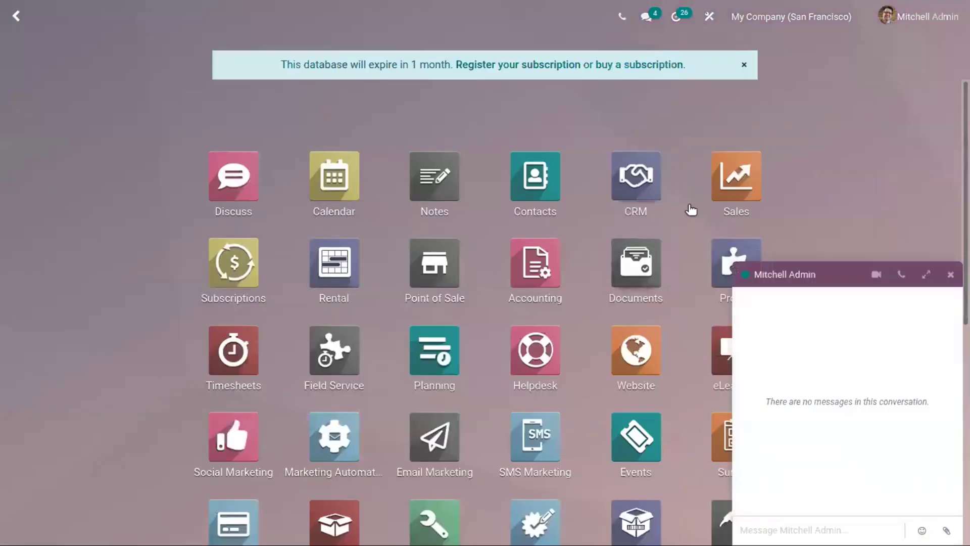
{"action": "left_click", "coordinate": [951, 275]}
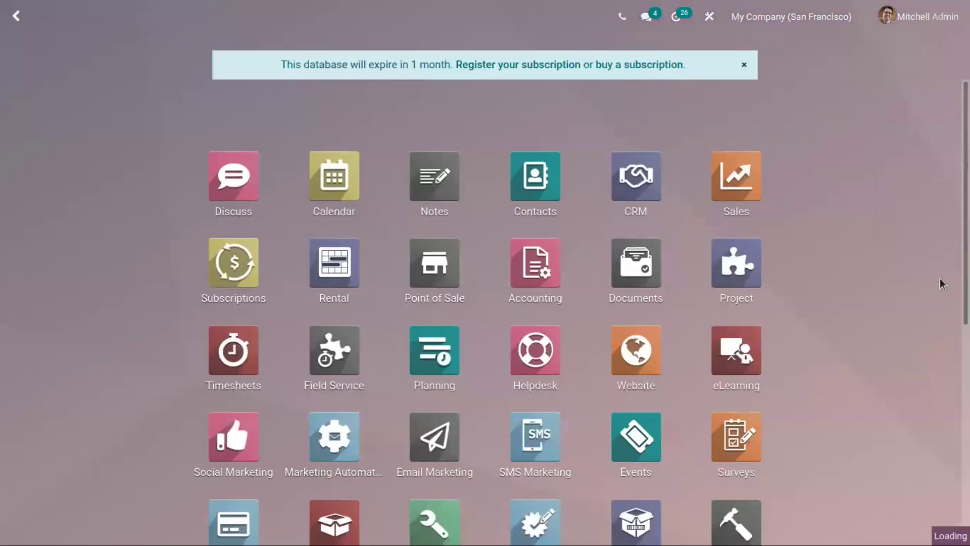
{"action": "left_click", "coordinate": [712, 197]}
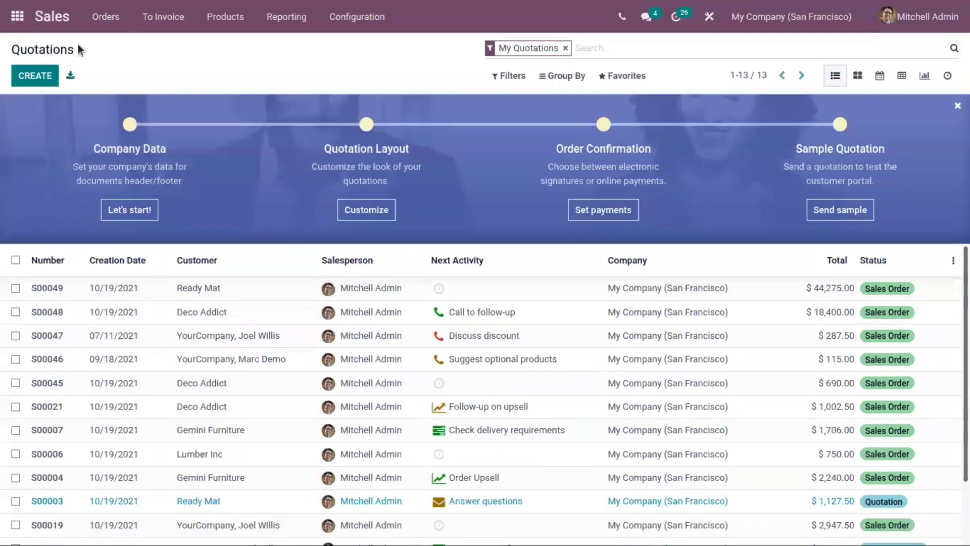
{"action": "left_click", "coordinate": [103, 18]}
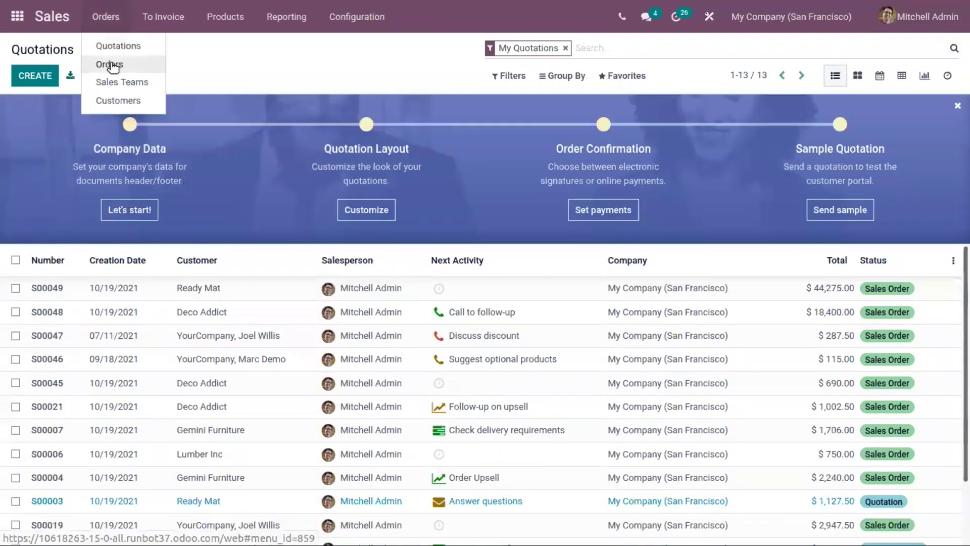
{"action": "left_click", "coordinate": [106, 63]}
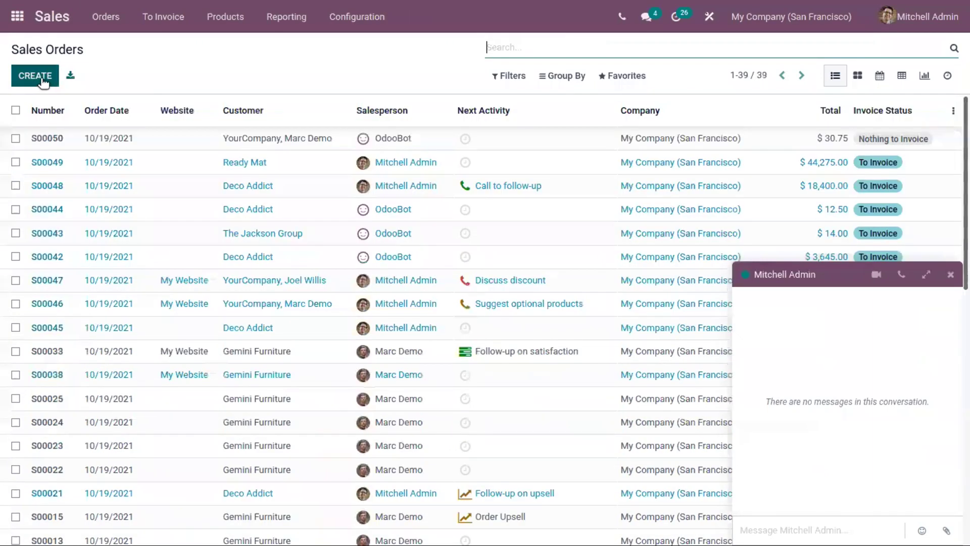
{"action": "left_click", "coordinate": [43, 80]}
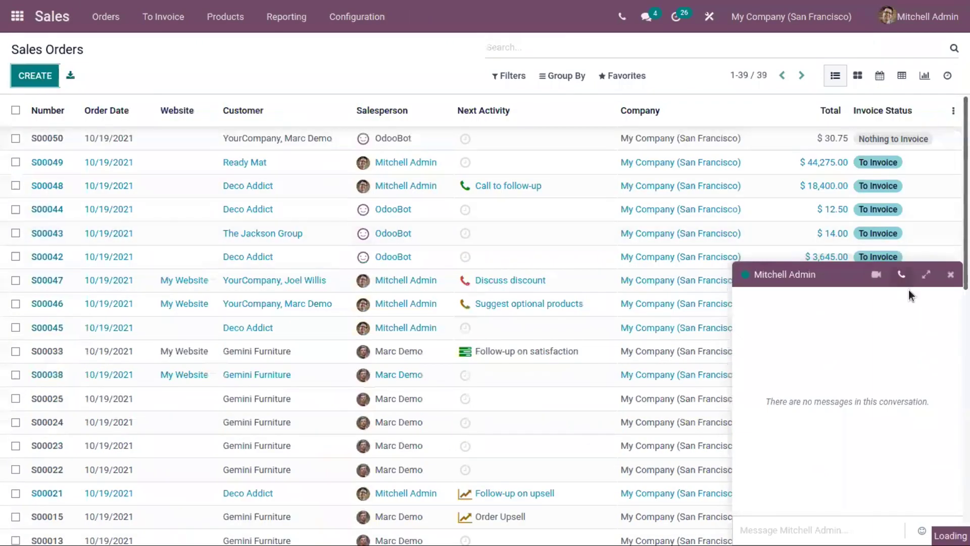
{"action": "left_click", "coordinate": [952, 273]}
{"action": "left_click", "coordinate": [297, 232]}
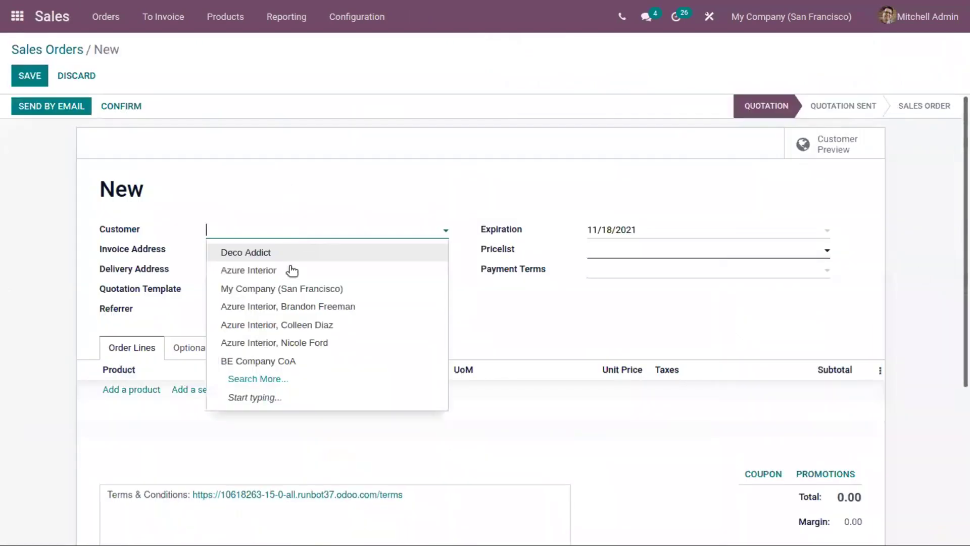
{"action": "left_click", "coordinate": [292, 360]}
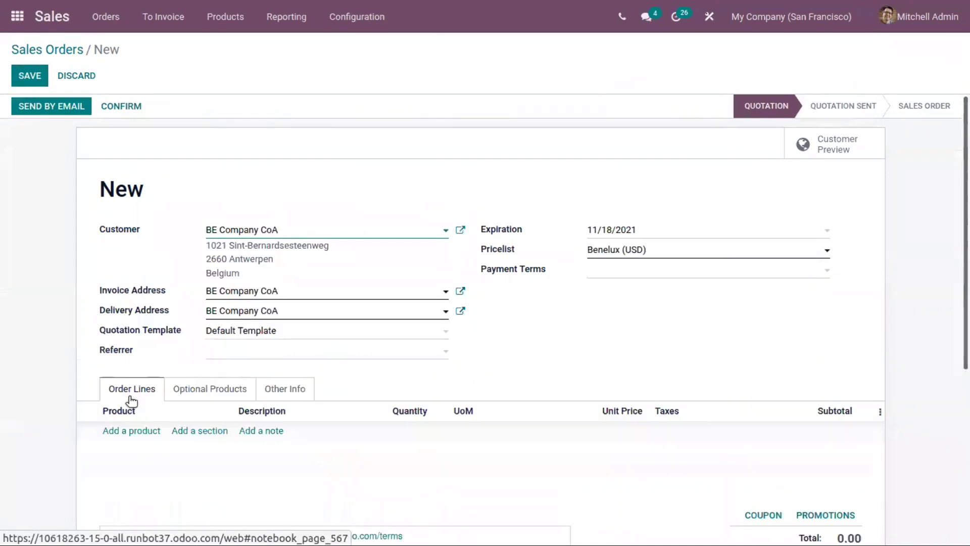
Add the Desk Combination product to the order lines and confirm the quotation as a sales order
{"action": "left_click", "coordinate": [140, 431]}
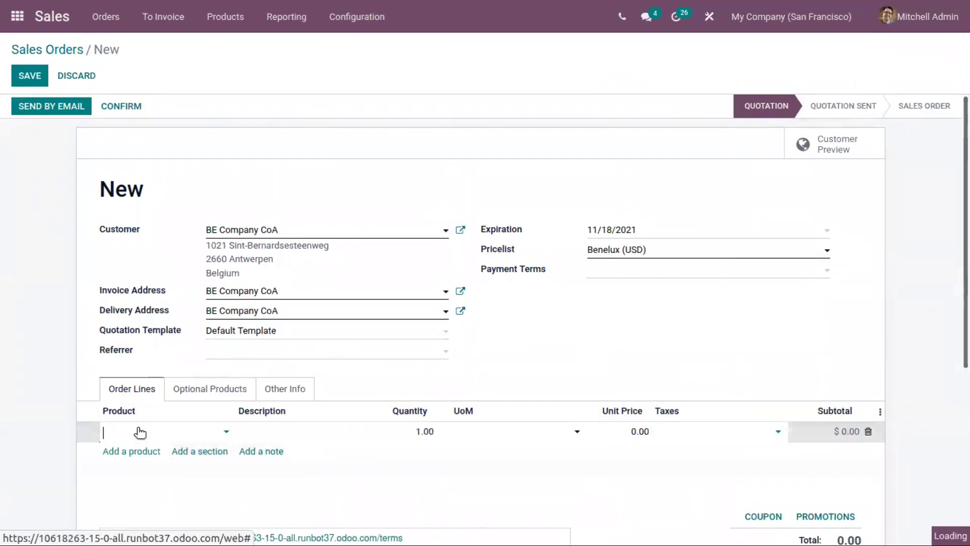
{"action": "type", "text": "desk"}
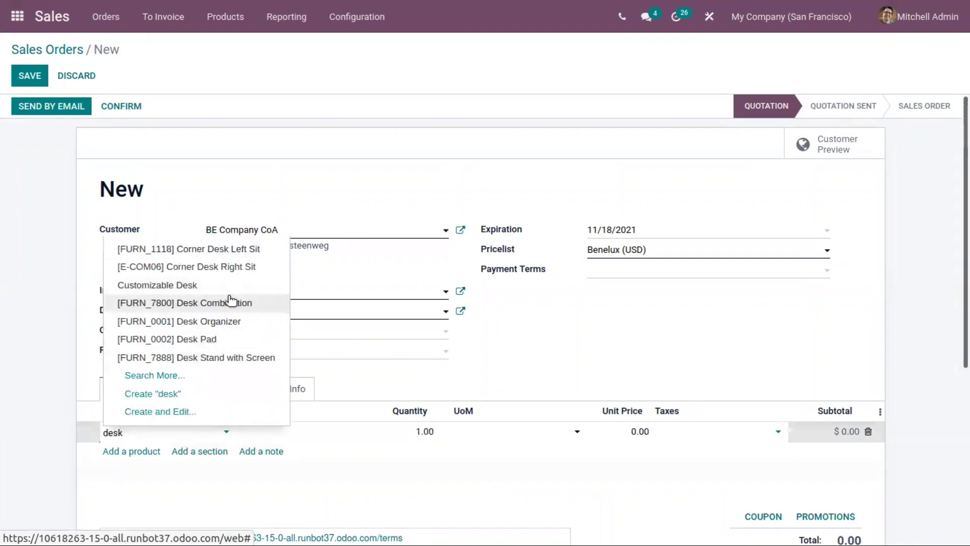
{"action": "left_click", "coordinate": [230, 301]}
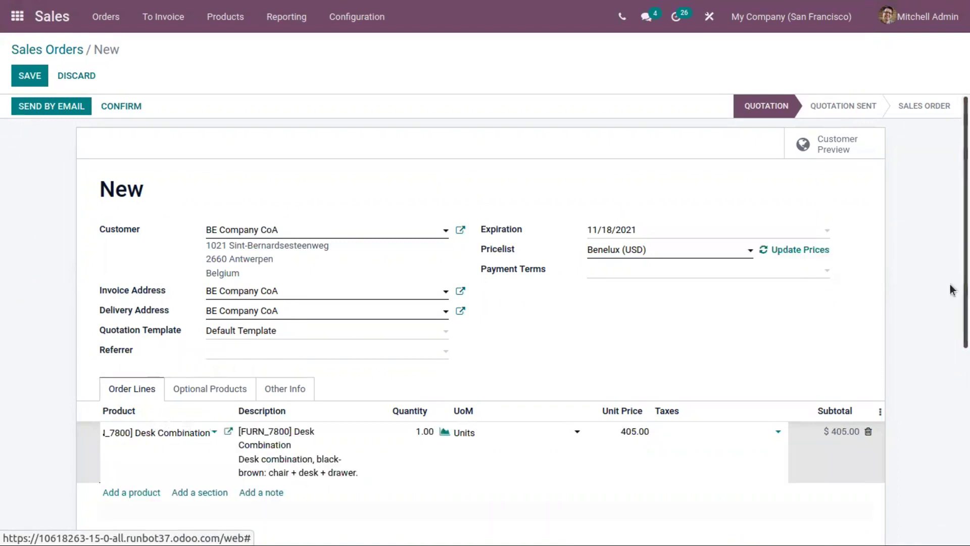
{"action": "left_click", "coordinate": [27, 108]}
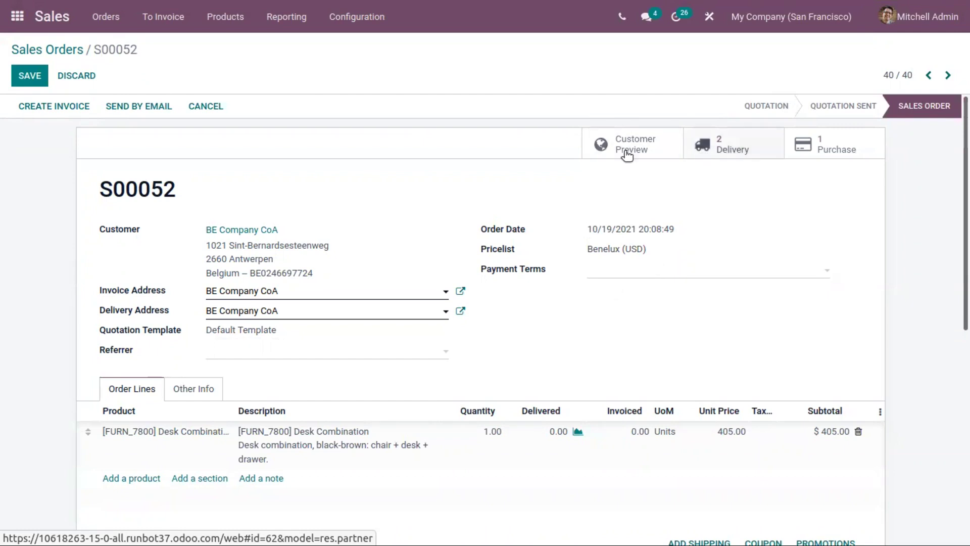
Examine the sales order's internal transfer from WH/Input to WH/Output and its delivery transfer to the customer
{"action": "left_click", "coordinate": [739, 149]}
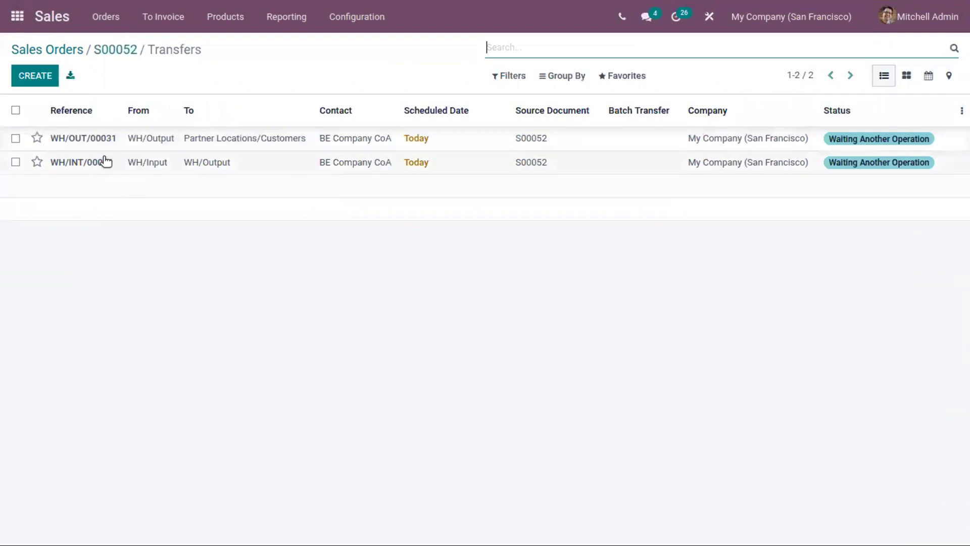
{"action": "left_click", "coordinate": [169, 172]}
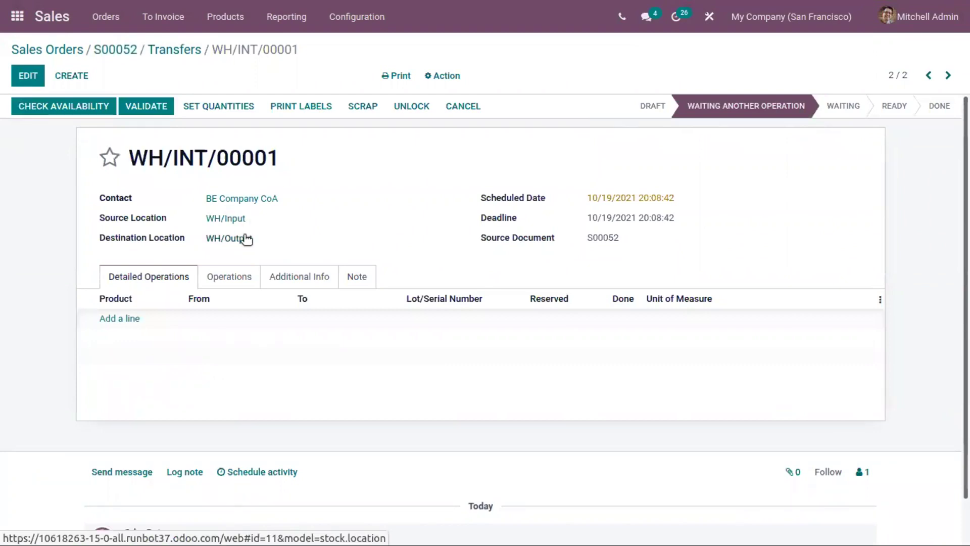
{"action": "left_click", "coordinate": [174, 49]}
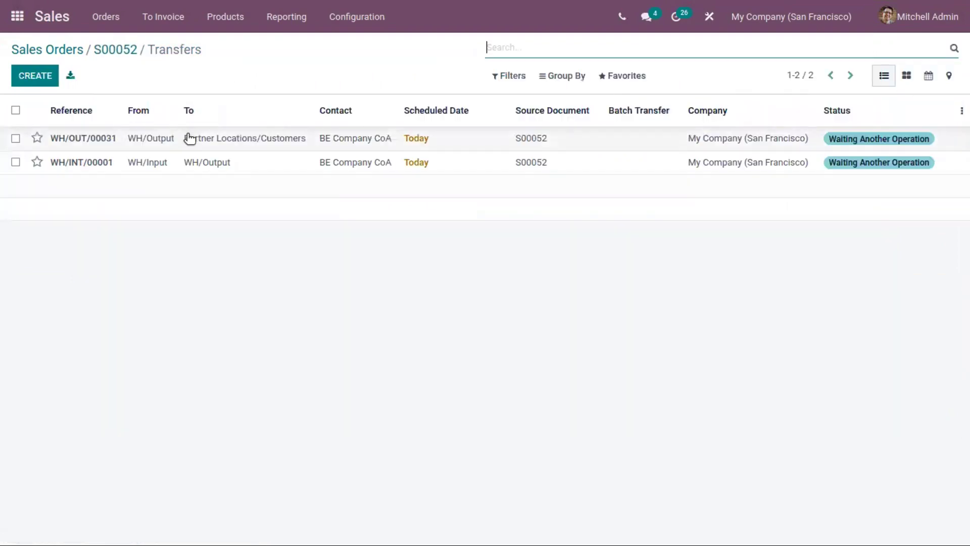
{"action": "left_click", "coordinate": [195, 142]}
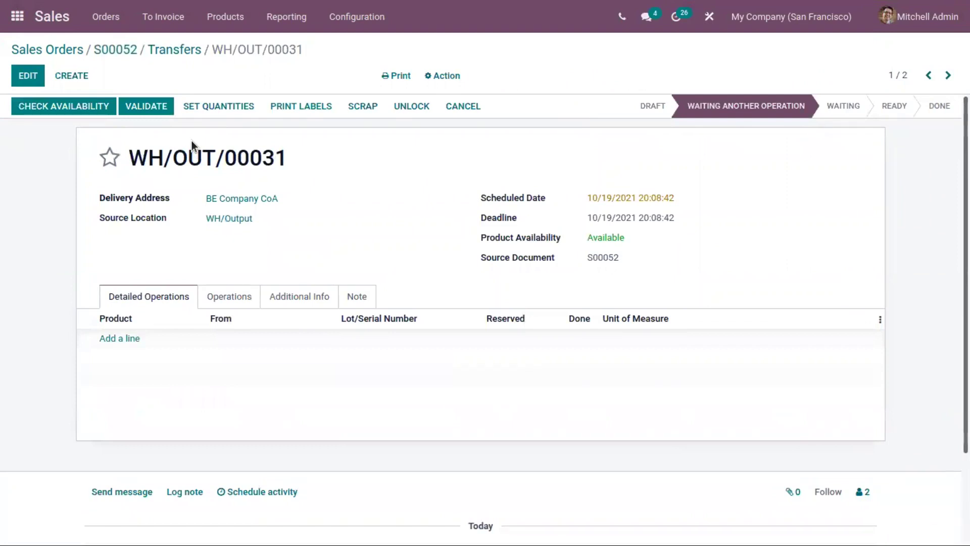
{"action": "left_click", "coordinate": [168, 52]}
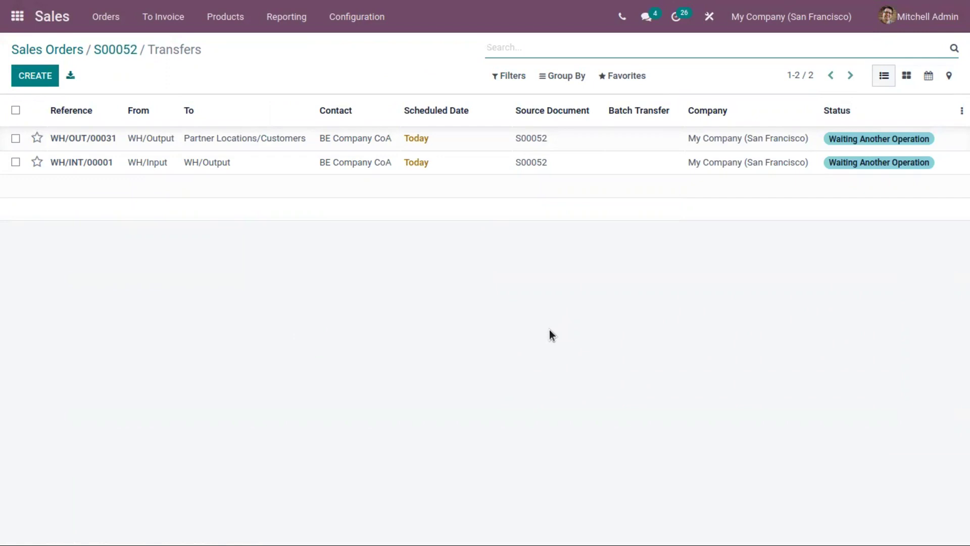
Open the purchase request linked to the sales order and confirm it as a purchase order with Azure Interior
{"action": "left_click", "coordinate": [104, 53]}
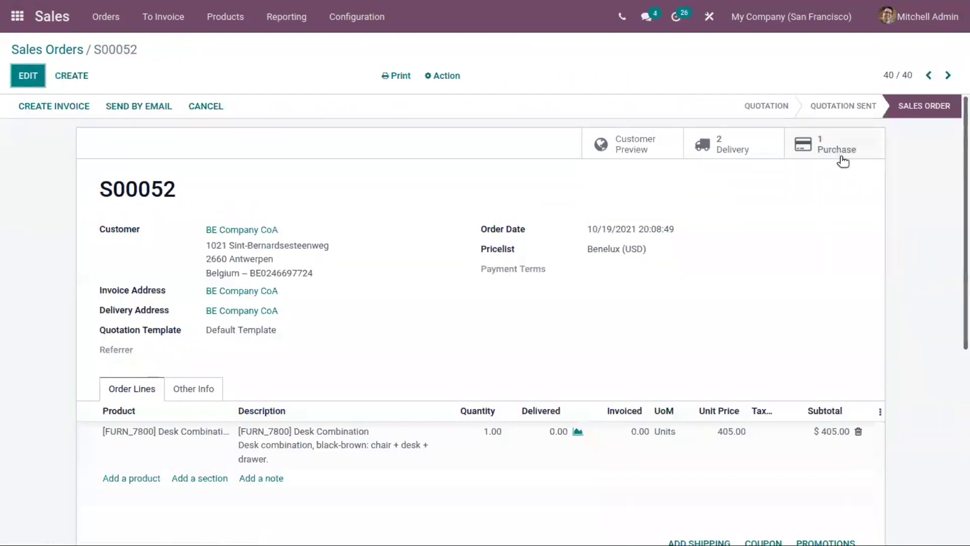
{"action": "left_click", "coordinate": [821, 138]}
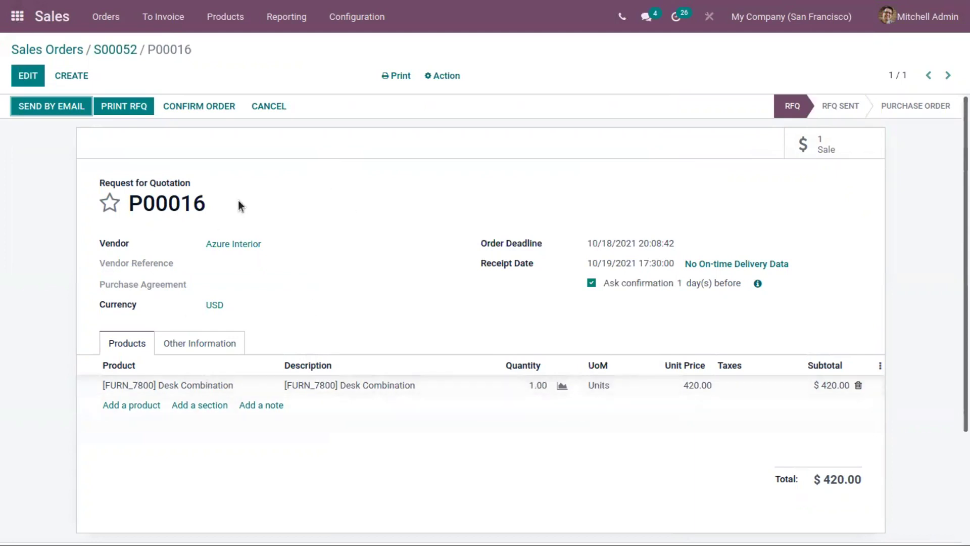
{"action": "left_click", "coordinate": [55, 113]}
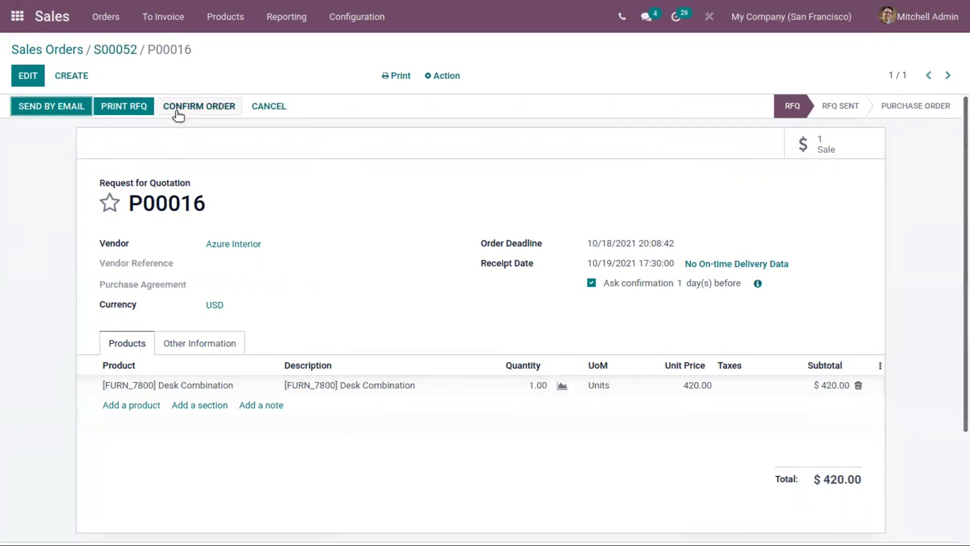
{"action": "left_click", "coordinate": [178, 110]}
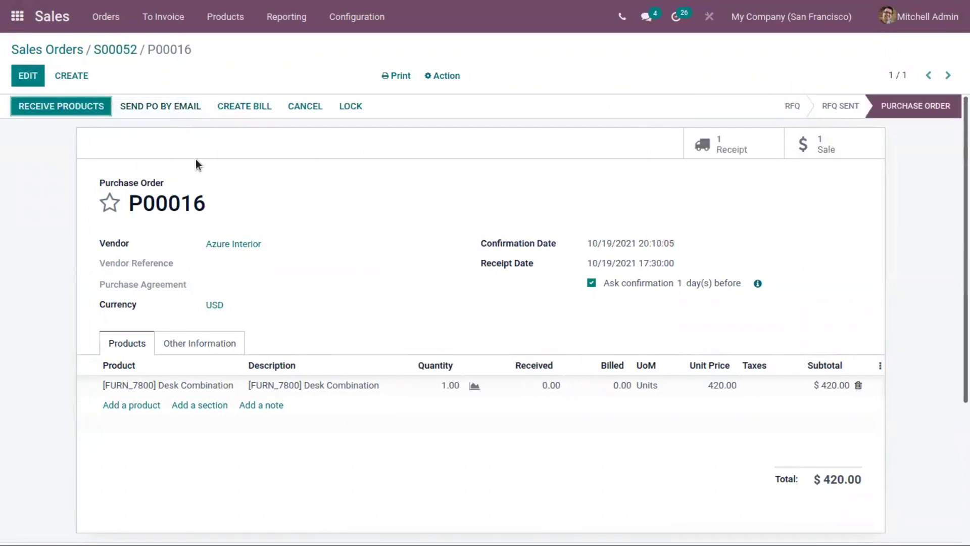
Receive the purchased Desk Combination into WH/Input and validate the receipt, processing all quantities immediately
{"action": "left_click", "coordinate": [62, 107]}
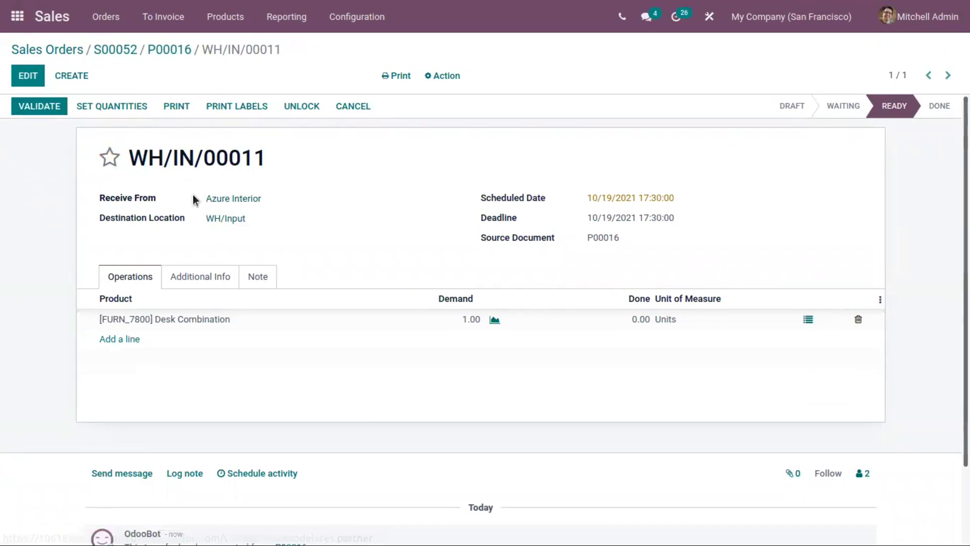
{"action": "left_click_drag", "start_coordinate": [193, 196], "coordinate": [265, 191]}
{"action": "left_click", "coordinate": [303, 174]}
{"action": "left_click", "coordinate": [38, 109]}
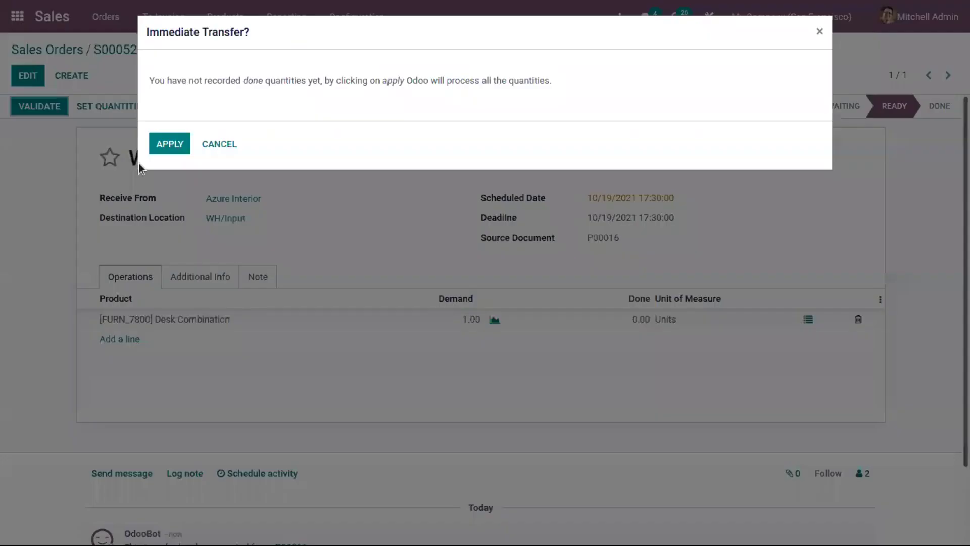
{"action": "left_click", "coordinate": [170, 144]}
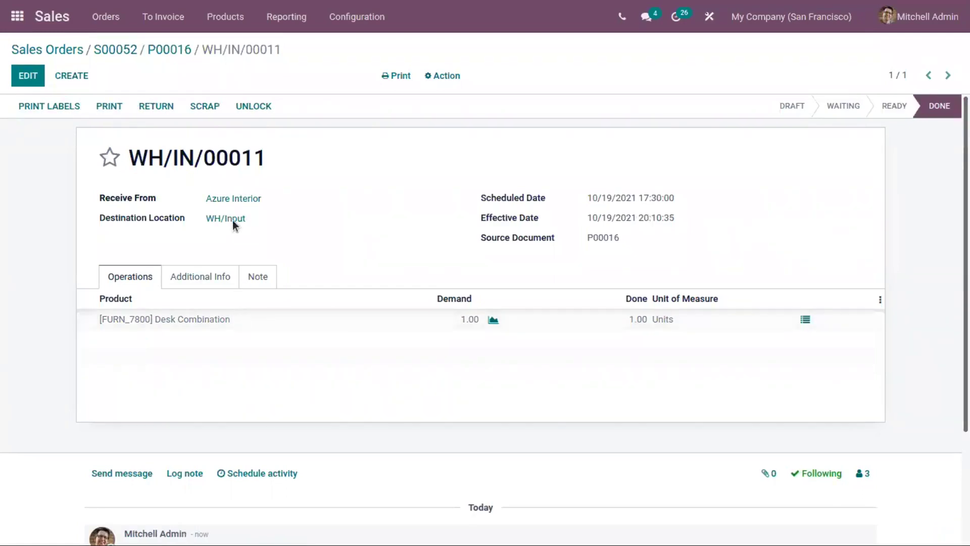
Return to the sales order's transfers and validate the internal transfer from WH/Input to WH/Output for all quantities
{"action": "left_click", "coordinate": [168, 51]}
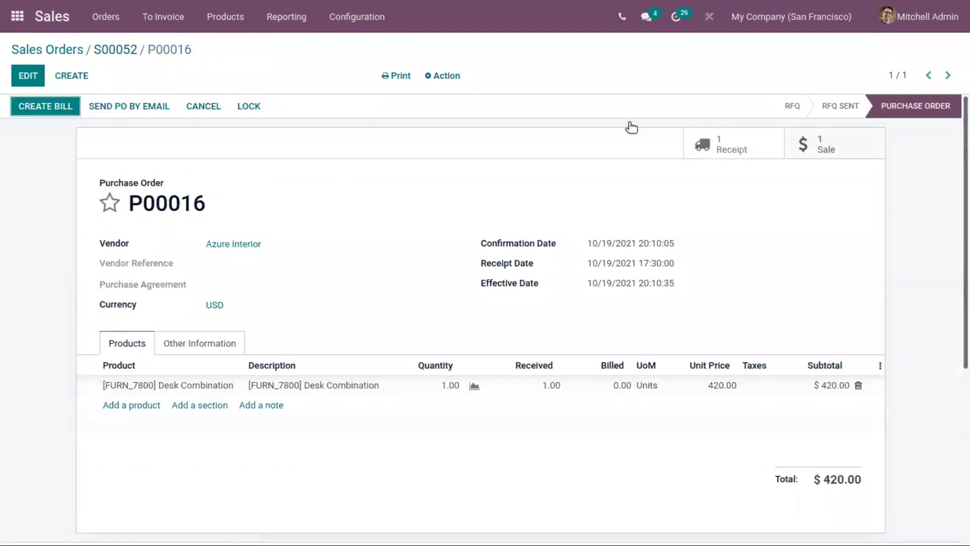
{"action": "left_click", "coordinate": [116, 50]}
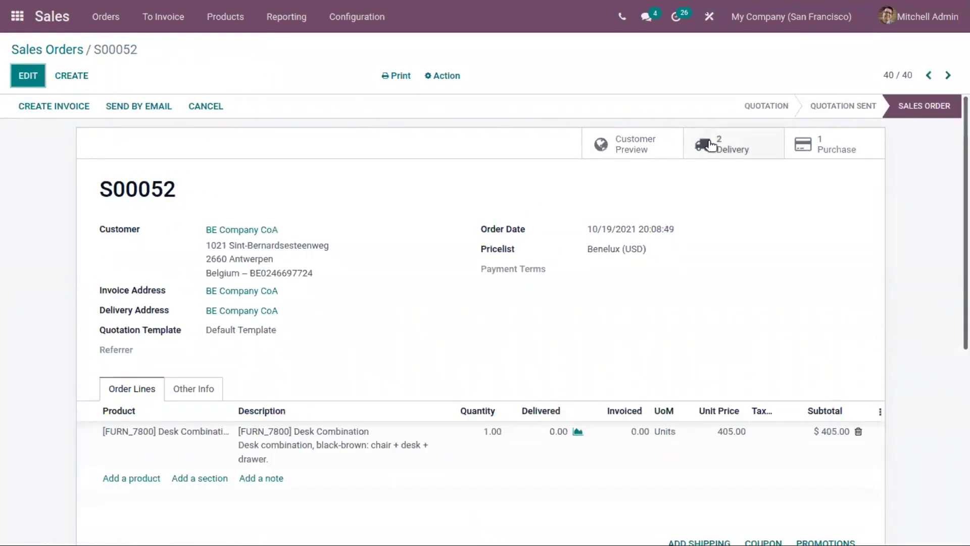
{"action": "left_click", "coordinate": [710, 145]}
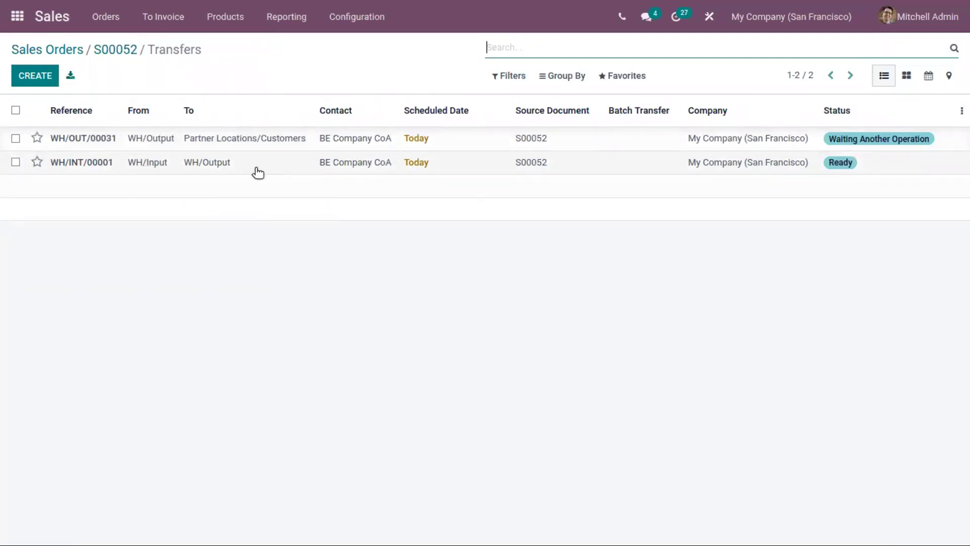
{"action": "left_click", "coordinate": [416, 167]}
{"action": "left_click", "coordinate": [109, 157]}
{"action": "key", "text": "alt+v"}
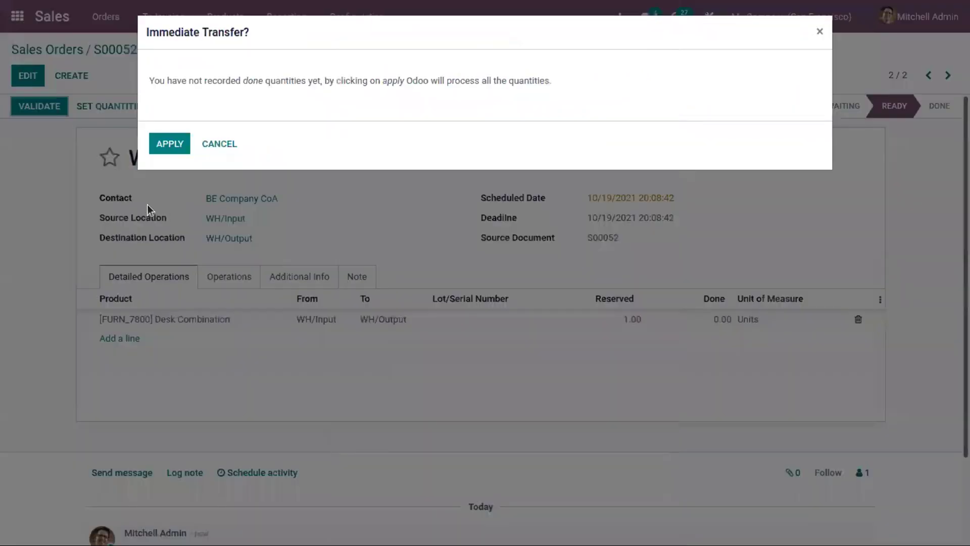
{"action": "left_click", "coordinate": [157, 145]}
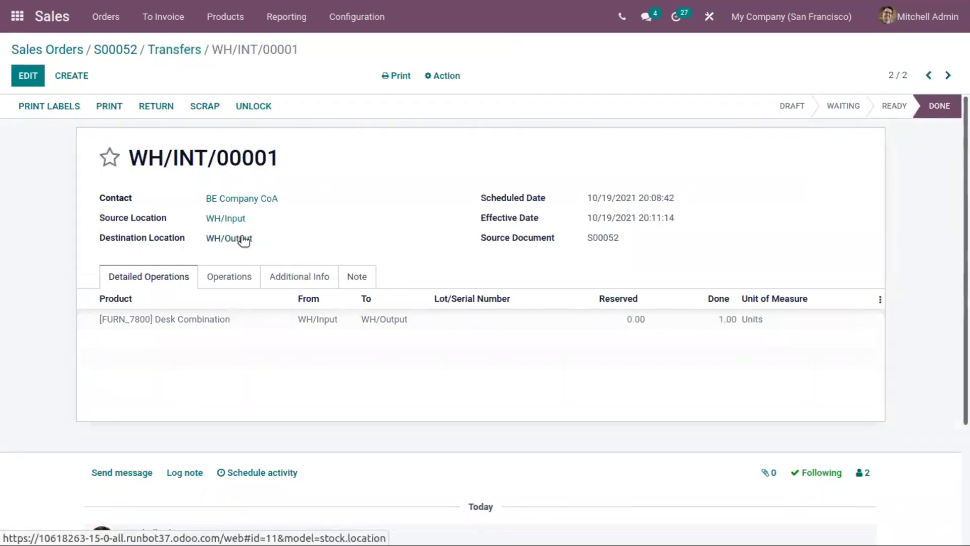
Validate the delivery transfer from WH/Output to the customer for all quantities, confirm the SMS notification and return to the transfers list
{"action": "left_click", "coordinate": [159, 47]}
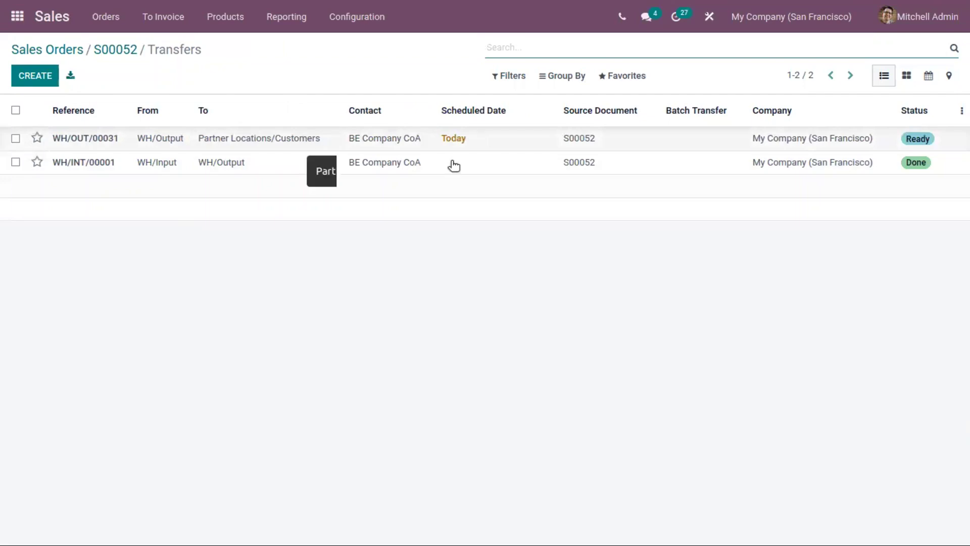
{"action": "left_click", "coordinate": [781, 138]}
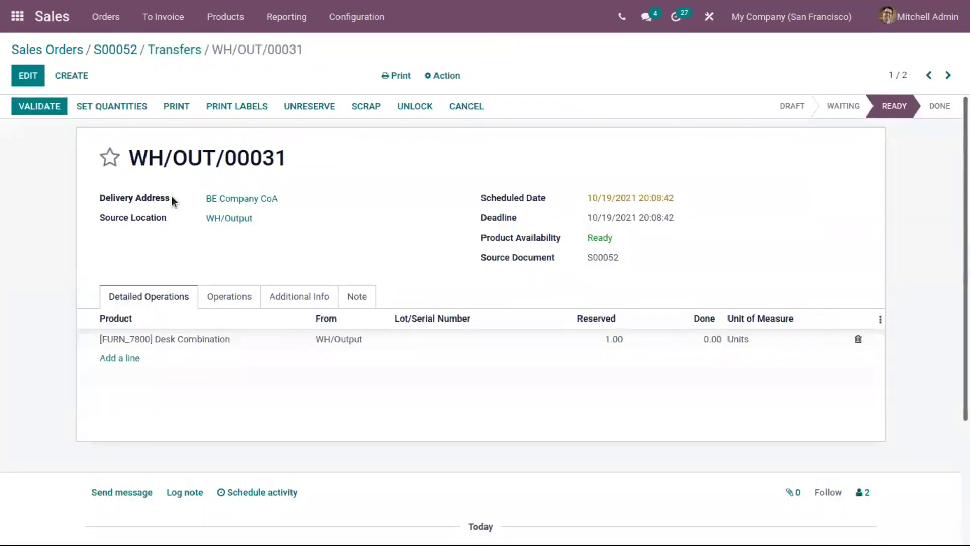
{"action": "left_click", "coordinate": [31, 107]}
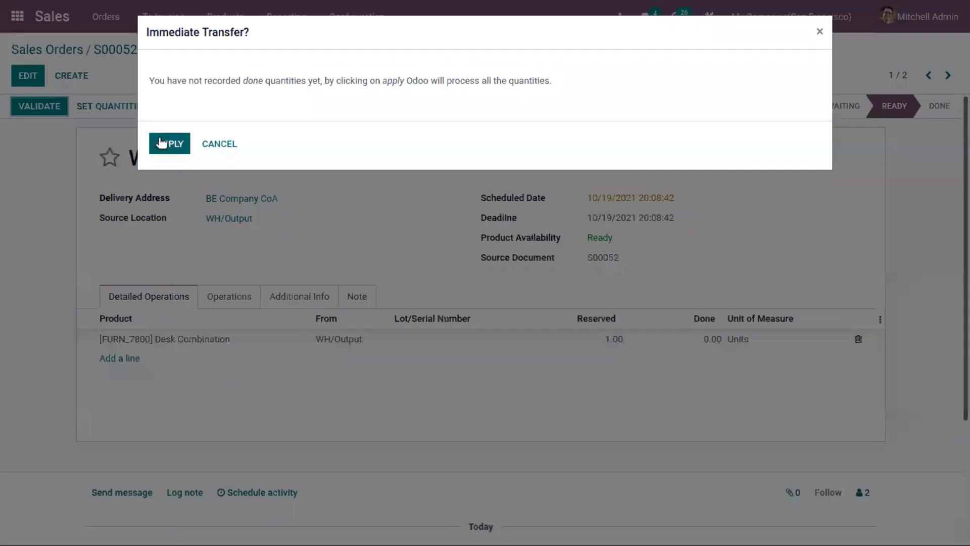
{"action": "left_click", "coordinate": [160, 143]}
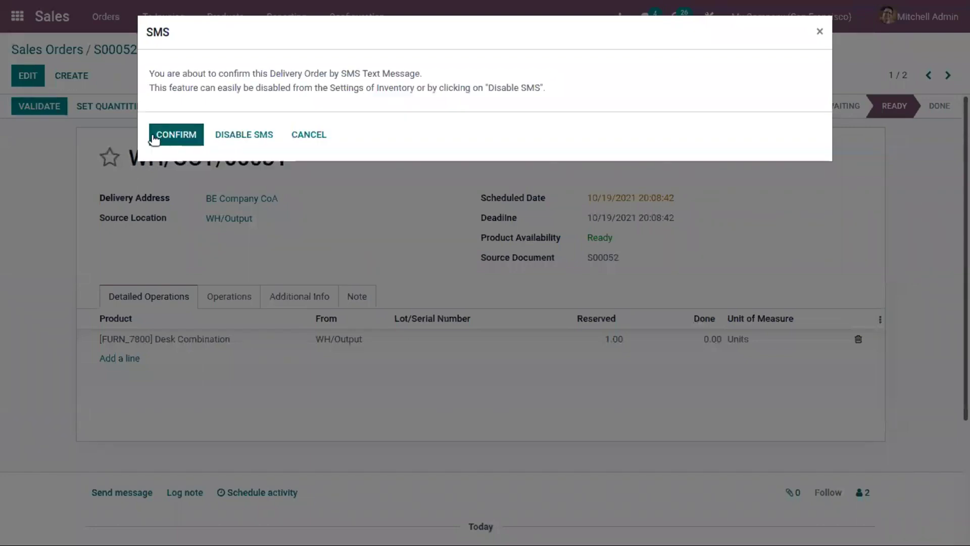
{"action": "left_click", "coordinate": [160, 136]}
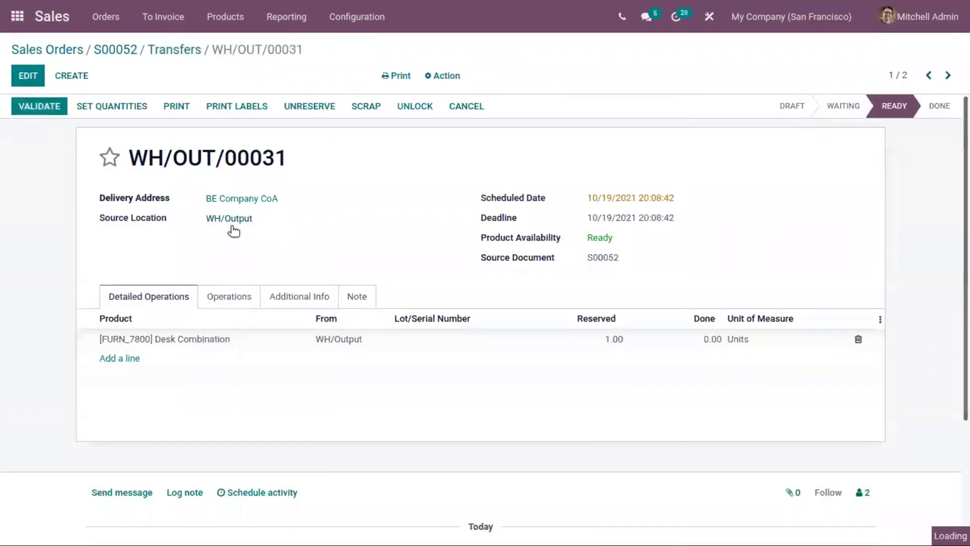
{"action": "left_click", "coordinate": [180, 50]}
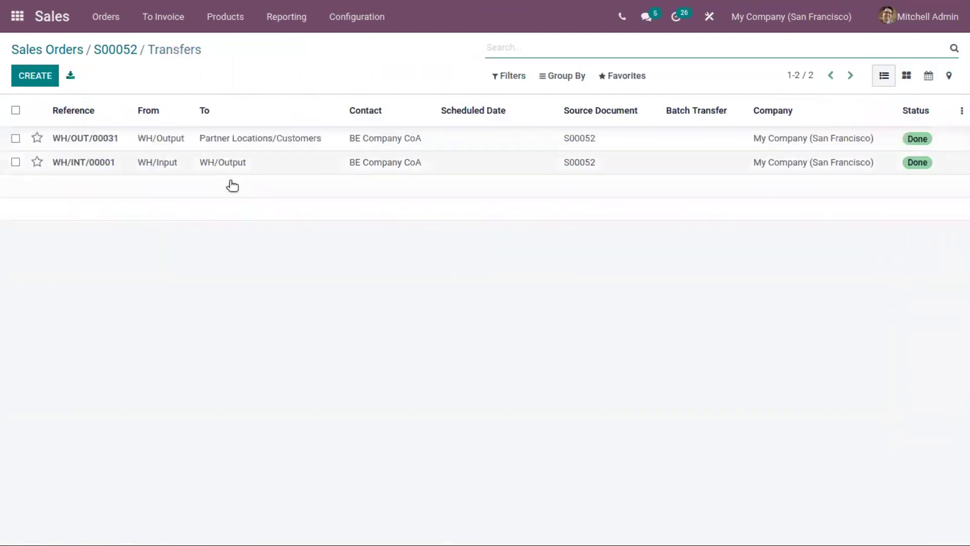
Return to the sales order, check the status of its linked transfers, and review the delivered quantity, order lines and activity log
{"action": "left_click", "coordinate": [120, 52]}
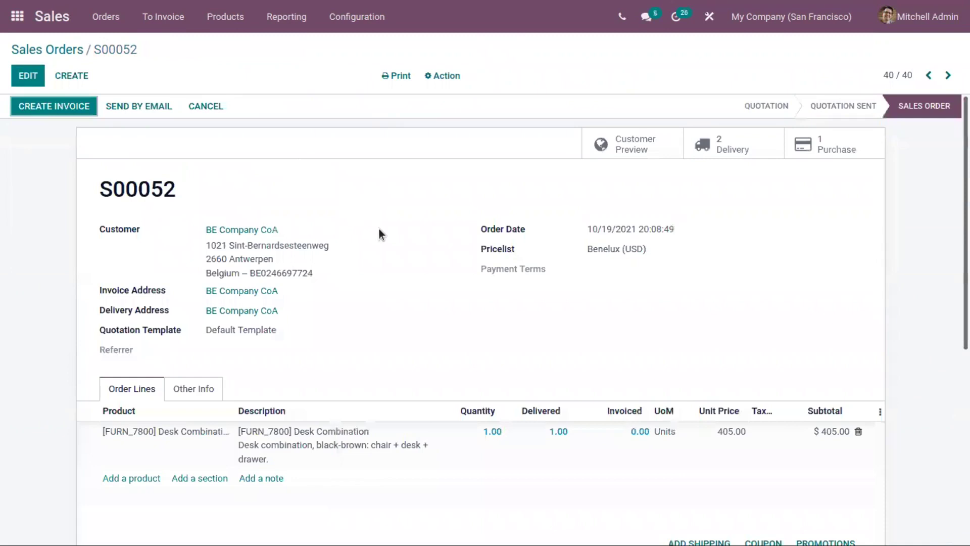
{"action": "left_click", "coordinate": [718, 147]}
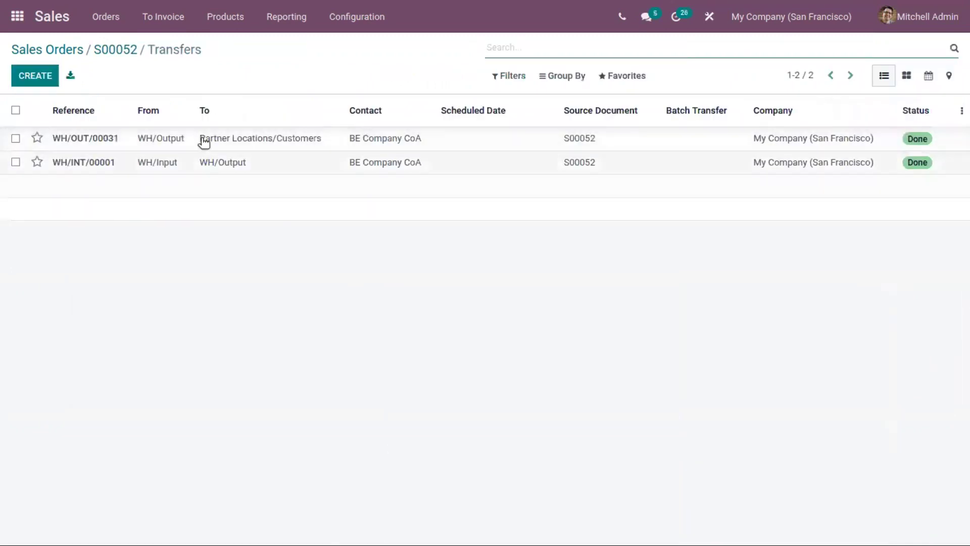
{"action": "left_click", "coordinate": [124, 49]}
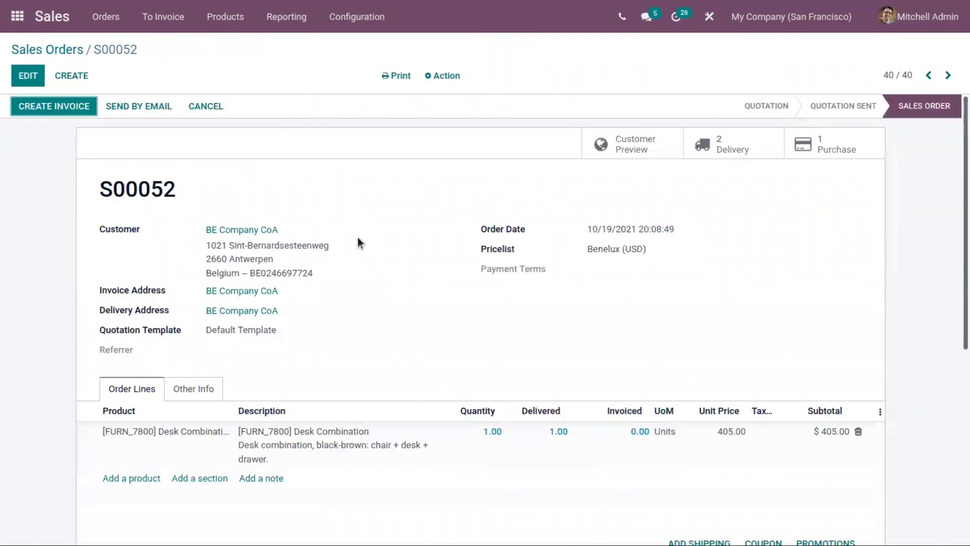
{"action": "left_click", "coordinate": [357, 16]}
{"action": "left_click", "coordinate": [267, 66]}
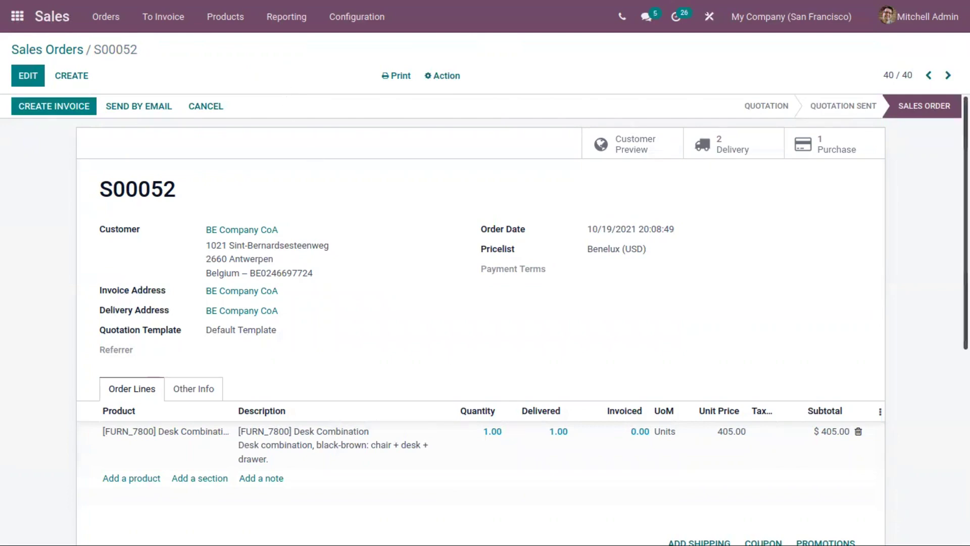
{"action": "scroll", "coordinate": [485, 318], "scroll_direction": "down", "scroll_amount": 6}
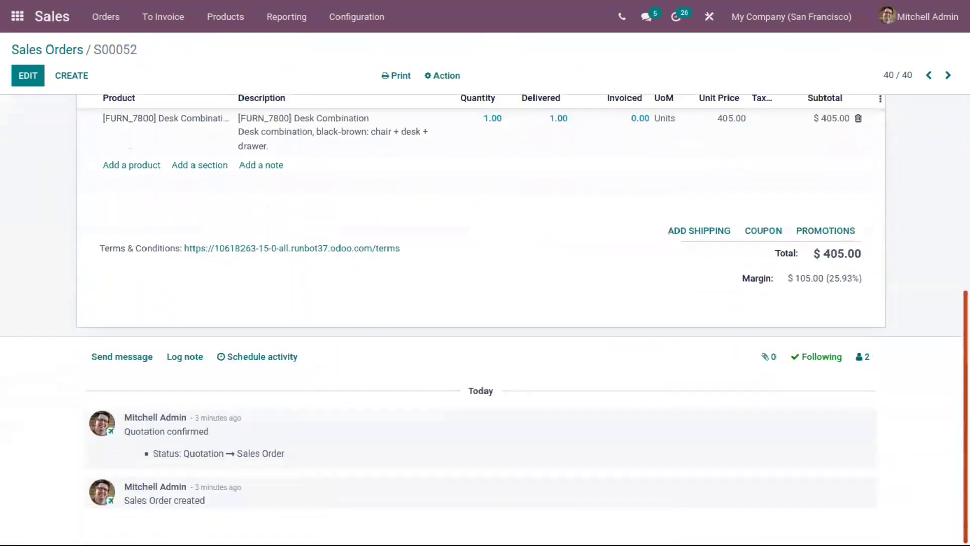
{"action": "scroll", "coordinate": [945, 220], "scroll_direction": "up", "scroll_amount": 6}
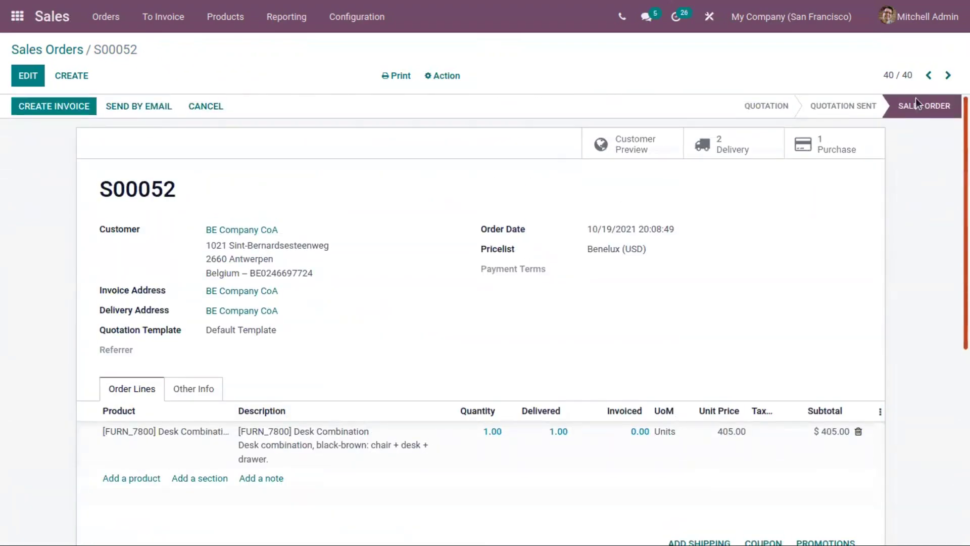